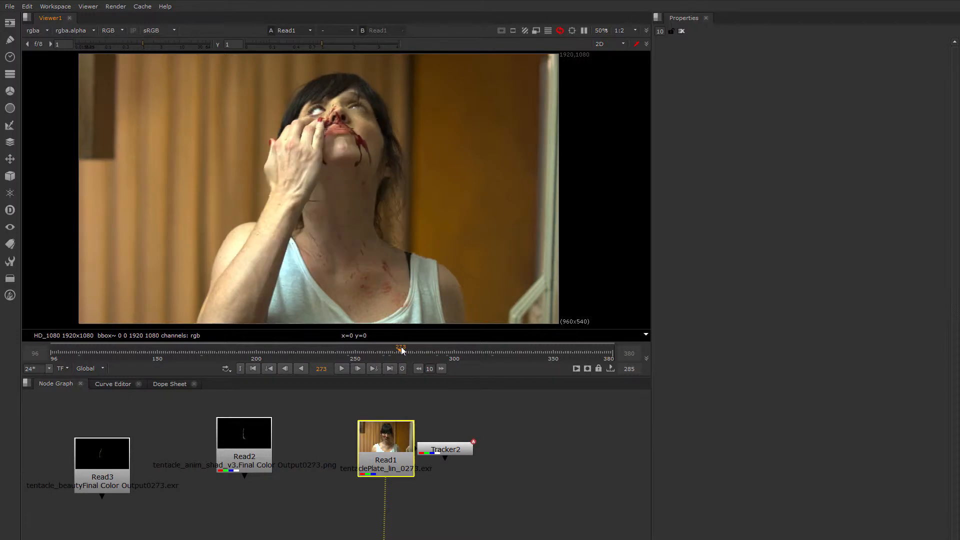
Examine the actress's face and hand in the Read1 plate at different points of the shot, finishing at frame 167
scroll(341, 169, "up", 3)
middle_click_drag(320, 97, 328, 98)
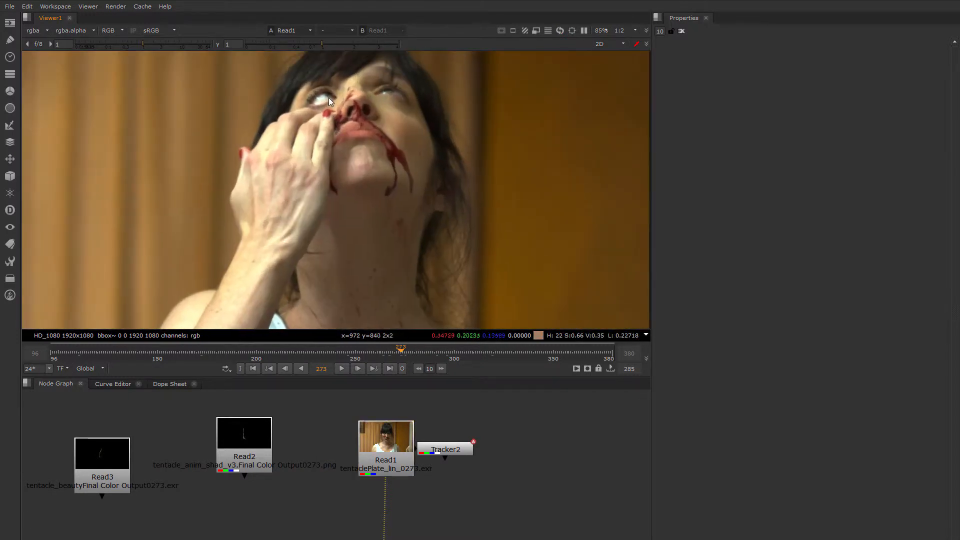
left_click_drag(401, 352, 370, 354)
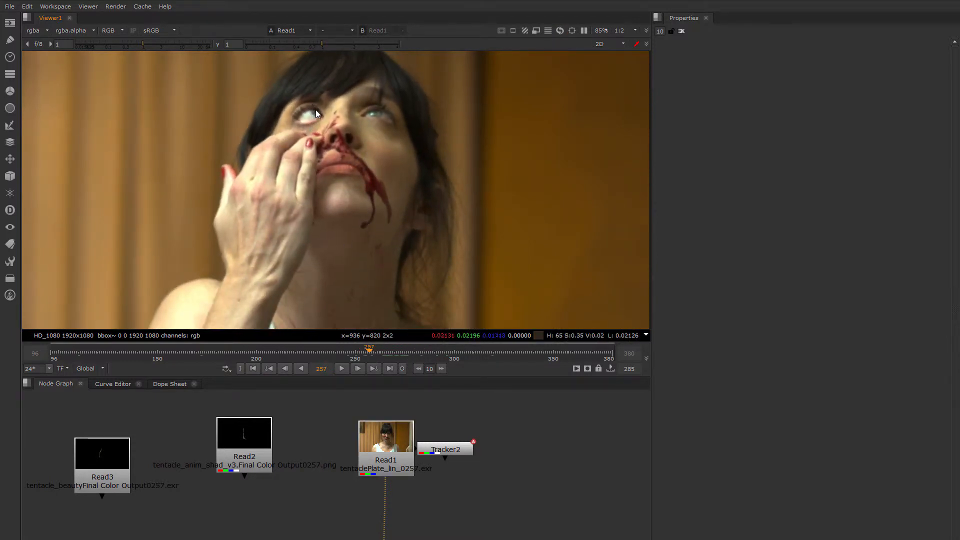
scroll(388, 251, "up", 1)
mouse_move(370, 353)
left_mouse_down()
mouse_move(251, 353)
mouse_move(348, 361)
mouse_move(238, 349)
mouse_move(284, 361)
mouse_move(242, 351)
mouse_move(377, 352)
left_mouse_up()
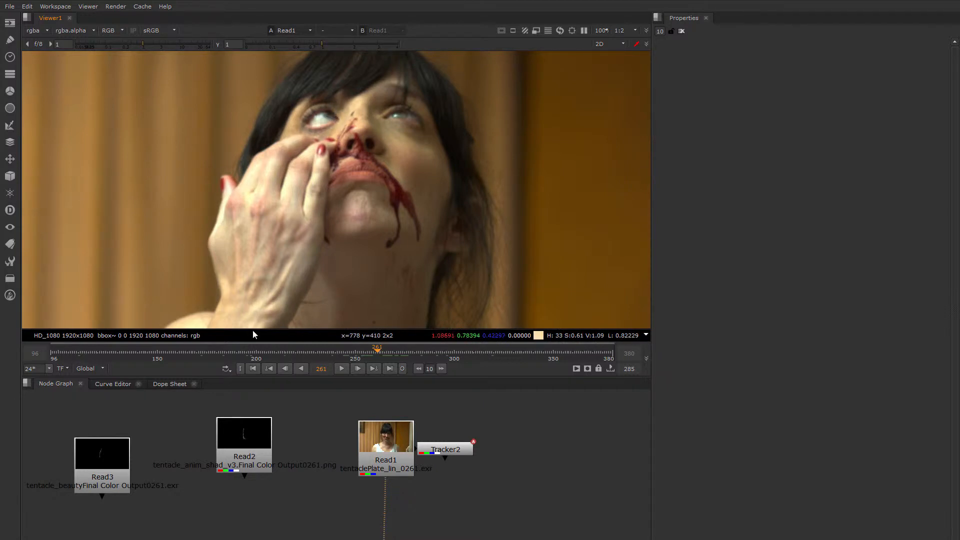
left_click_drag(377, 351, 195, 352)
scroll(352, 238, "down", 2)
middle_click_drag(352, 238, 390, 170)
mouse_move(195, 350)
left_mouse_down()
mouse_move(208, 349)
mouse_move(191, 350)
left_mouse_up()
scroll(244, 228, "down", 2)
middle_click_drag(244, 228, 260, 201)
Adjust the placement of the Read2 and Read3 nodes and review the Read3 tentacle beauty render through frame 184
mouse_move(240, 462)
left_mouse_down()
mouse_move(264, 455)
mouse_move(244, 451)
left_mouse_up()
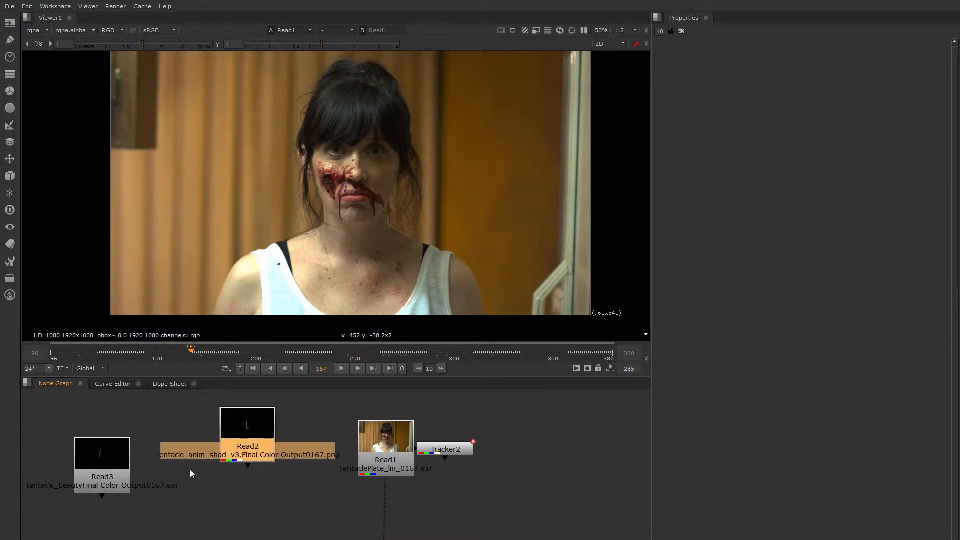
left_click_drag(113, 473, 133, 468)
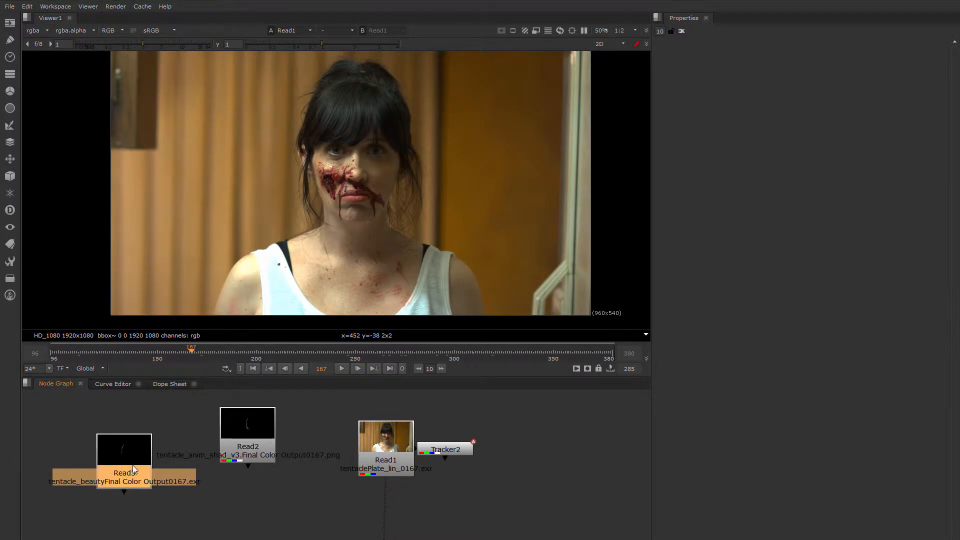
key("1")
left_click(144, 350)
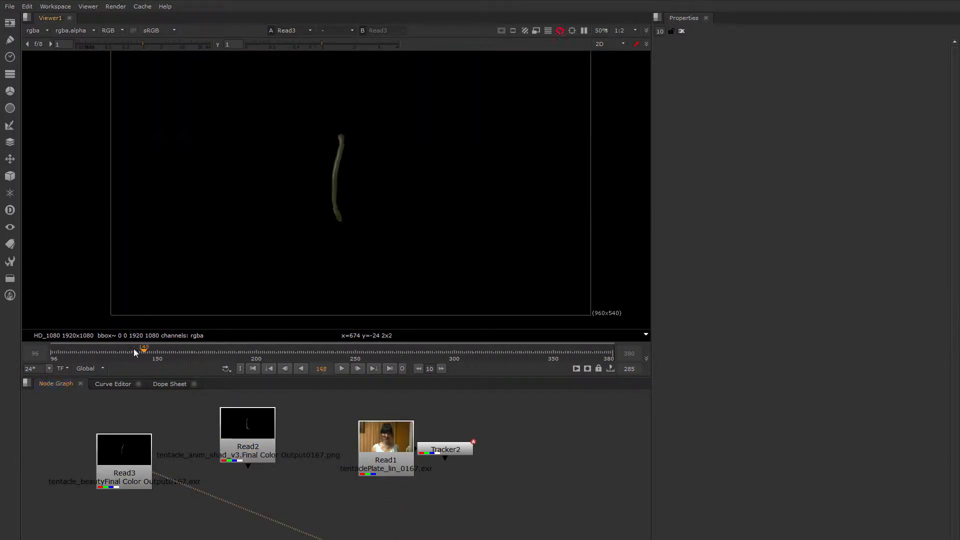
left_click_drag(133, 351, 226, 355)
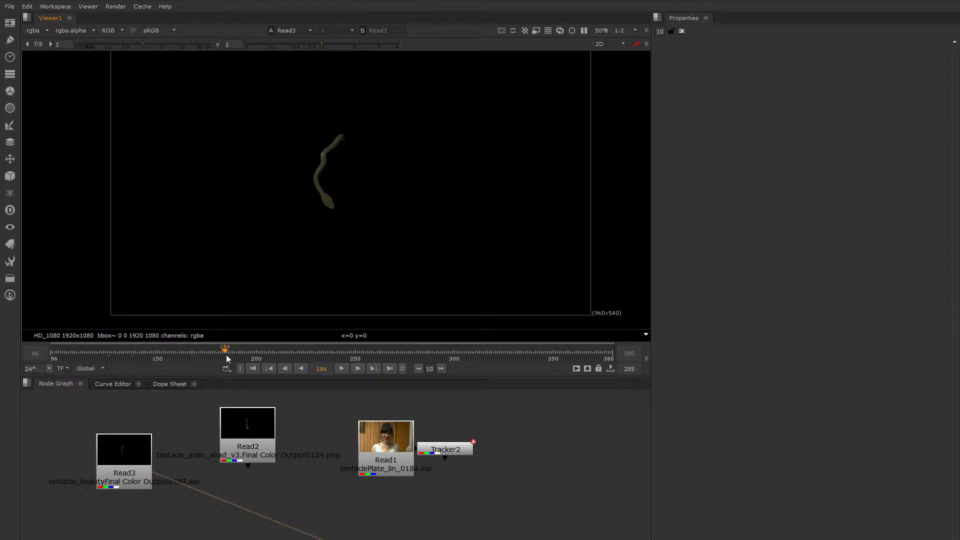
Show the Read1 plate in the viewer and review the footage through frame 274
left_click(386, 445)
key("1")
left_click_drag(293, 349, 403, 360)
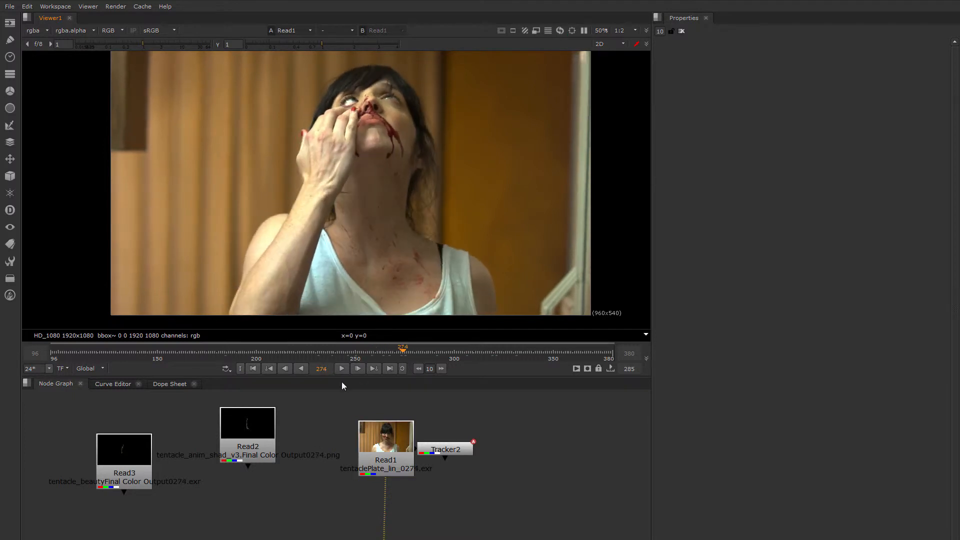
Review the Read3 tentacle beauty animation up close in the viewer, from the middle of the shot to frame 264
left_click(133, 465)
key("1")
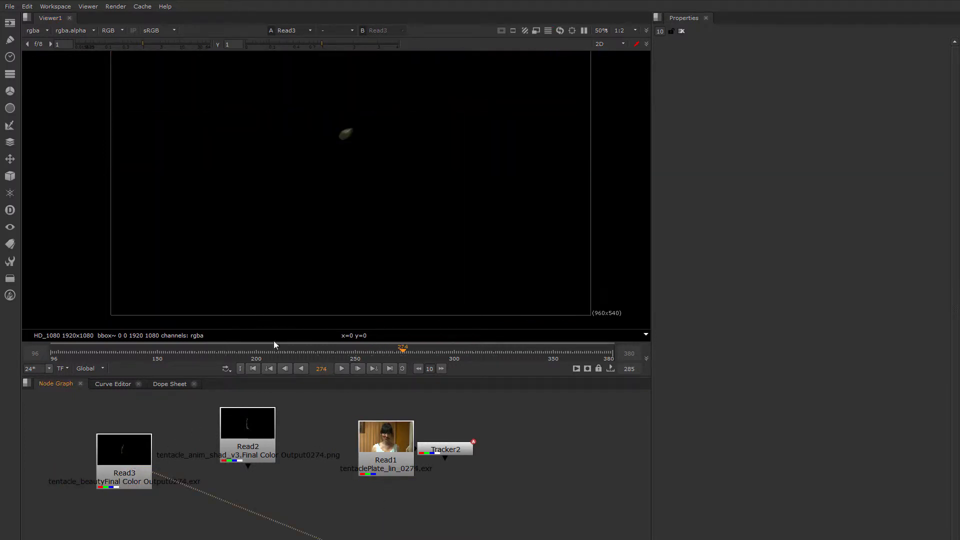
left_click_drag(154, 350, 246, 364)
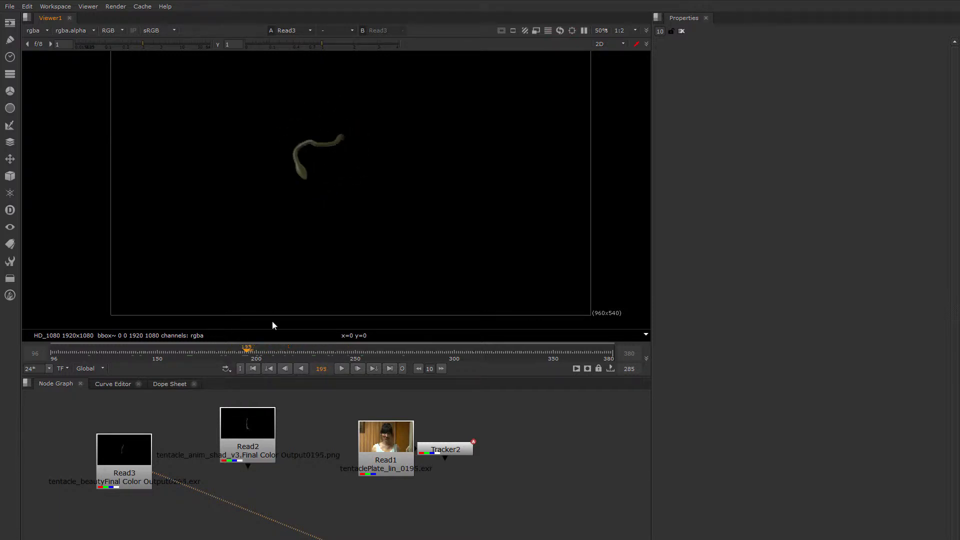
scroll(338, 157, "up", 3)
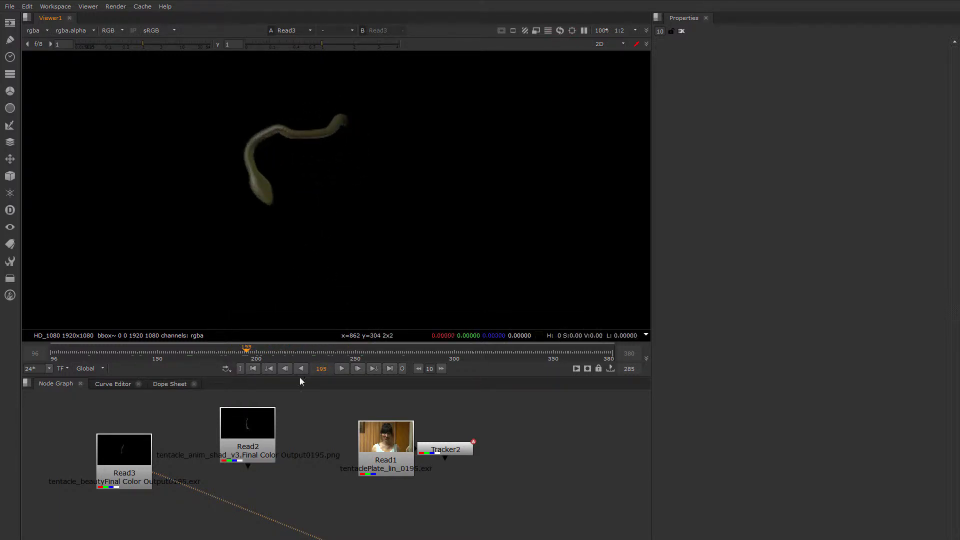
left_click_drag(223, 362, 266, 368)
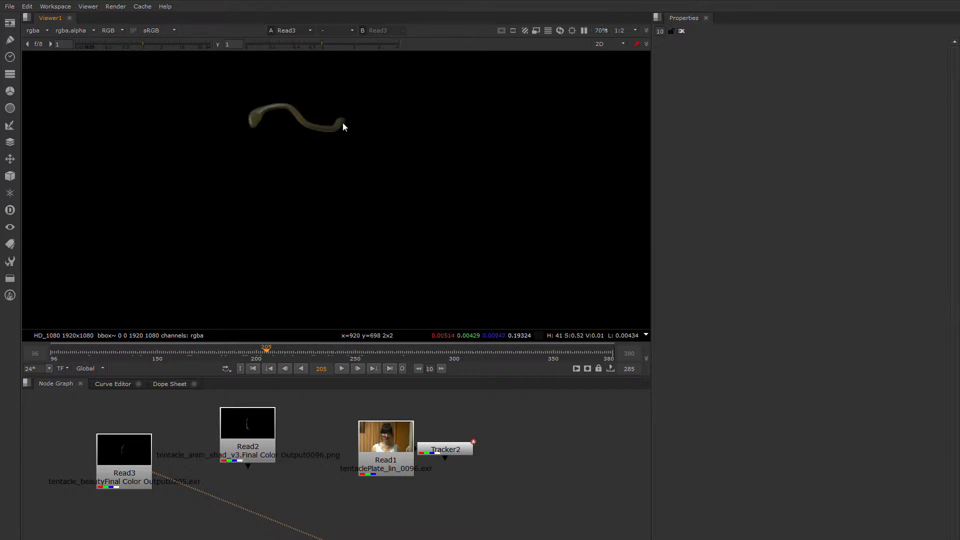
left_click_drag(266, 350, 382, 351)
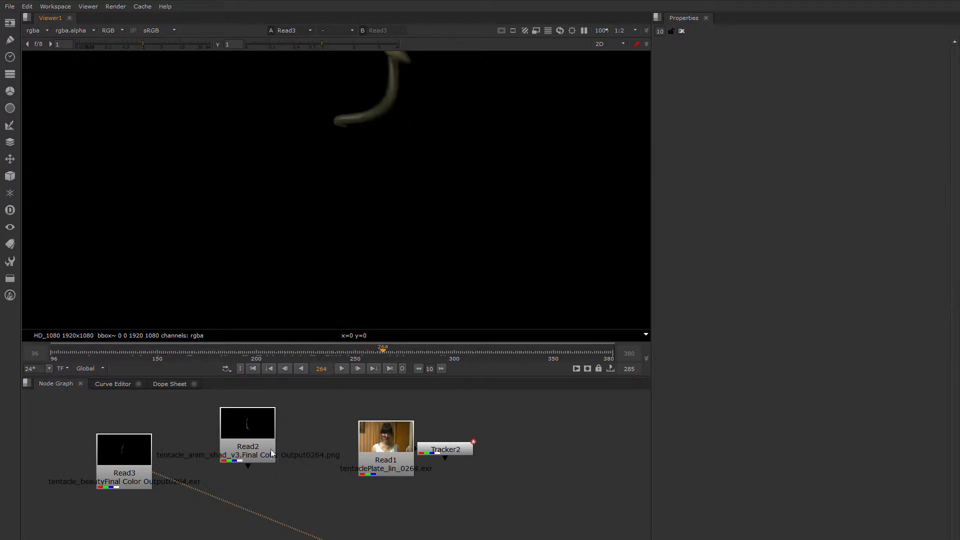
Show the Read2 tentacle shadow render in the viewer and review it, finishing at frame 196
left_click(248, 437)
key("1")
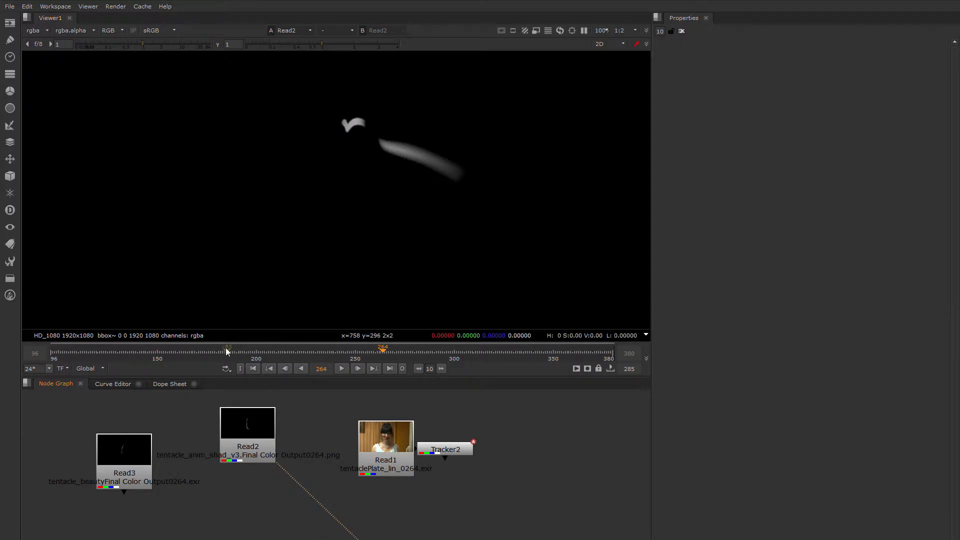
left_click_drag(226, 347, 249, 371)
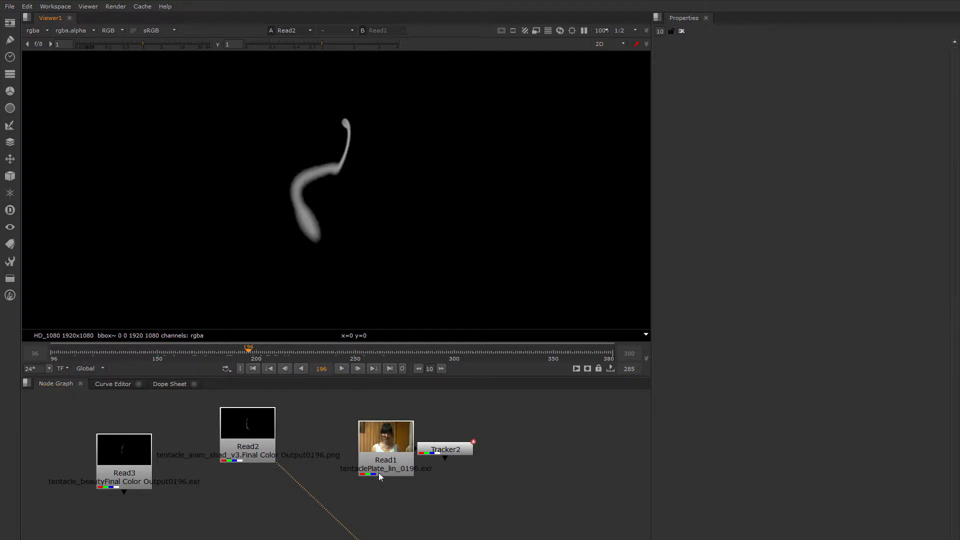
View the plate through Tracker2 with its properties open and set the tracker's transform to none
double_click(453, 452)
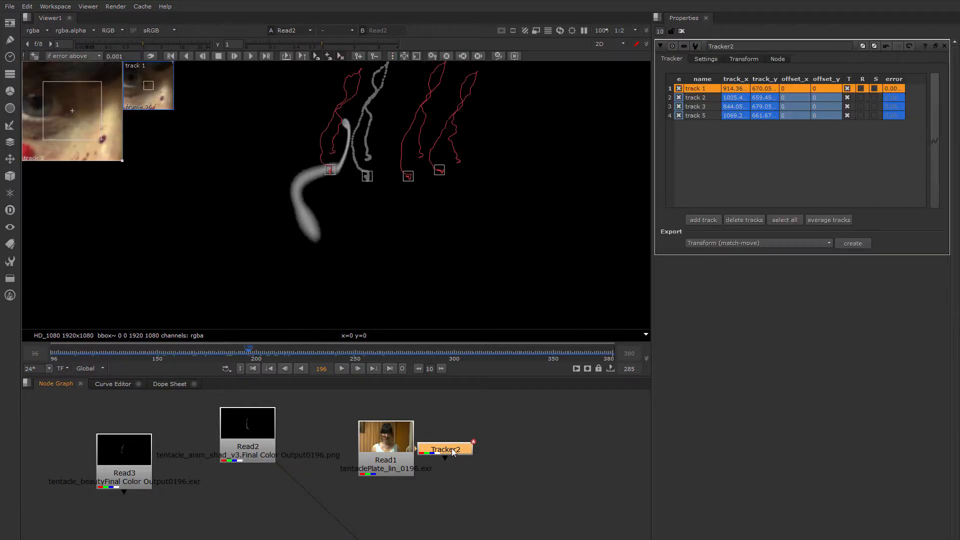
left_click(681, 31)
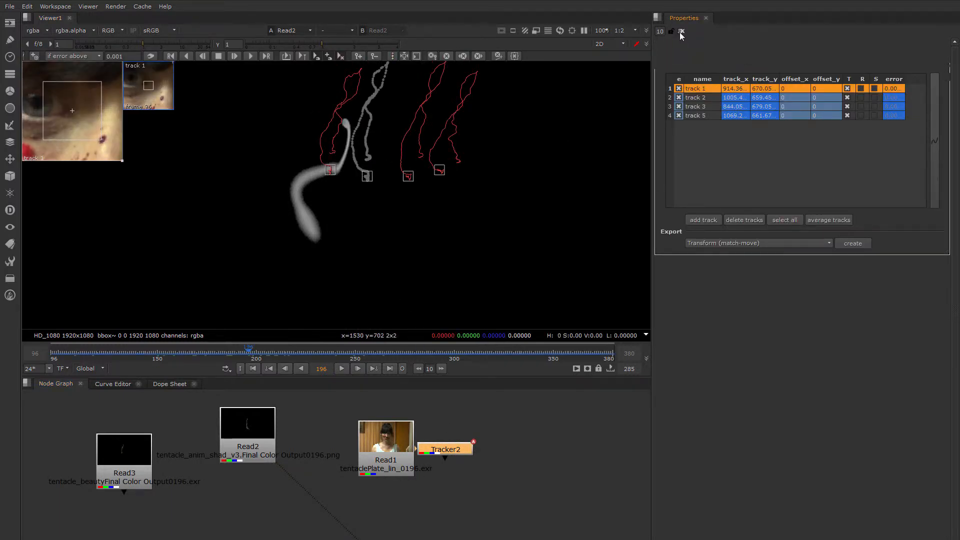
left_click(388, 438)
key("1")
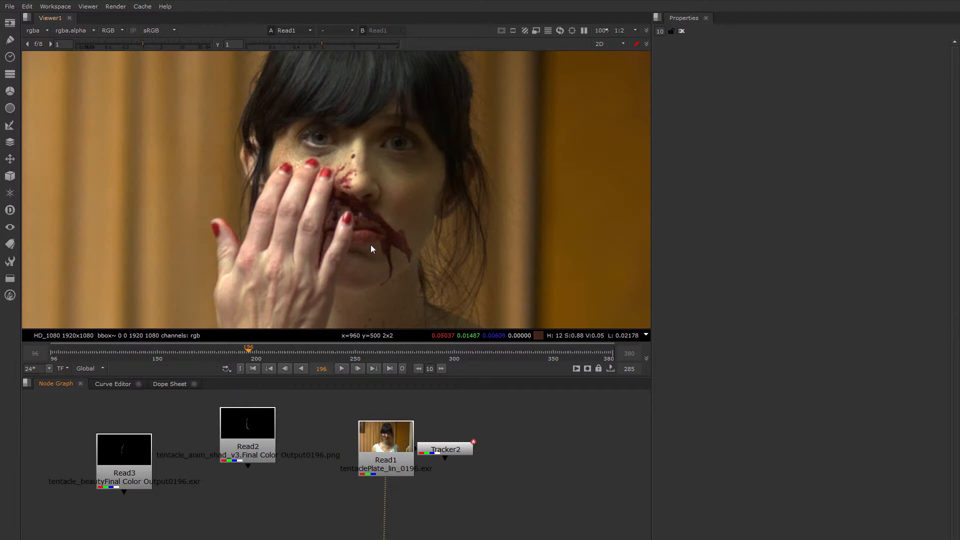
double_click(459, 442)
key("1")
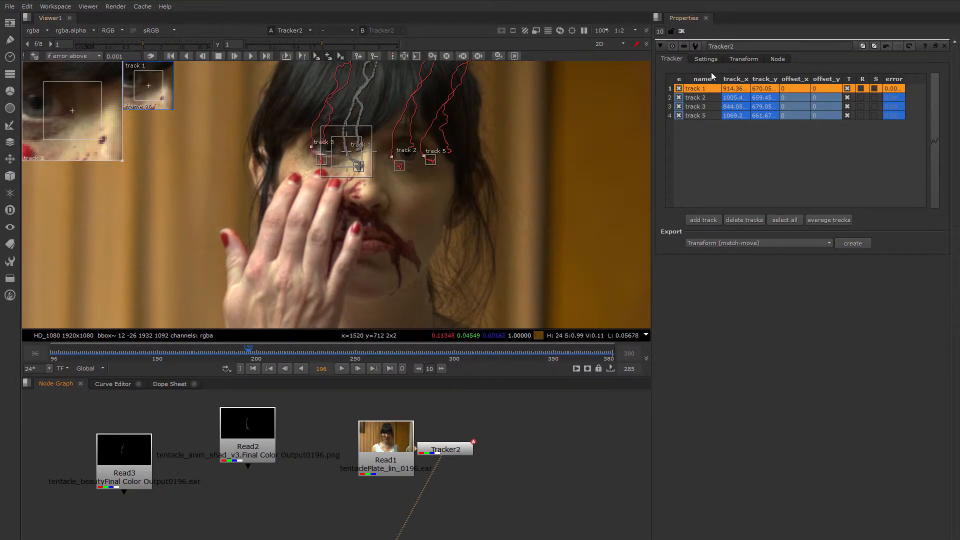
left_click(740, 59)
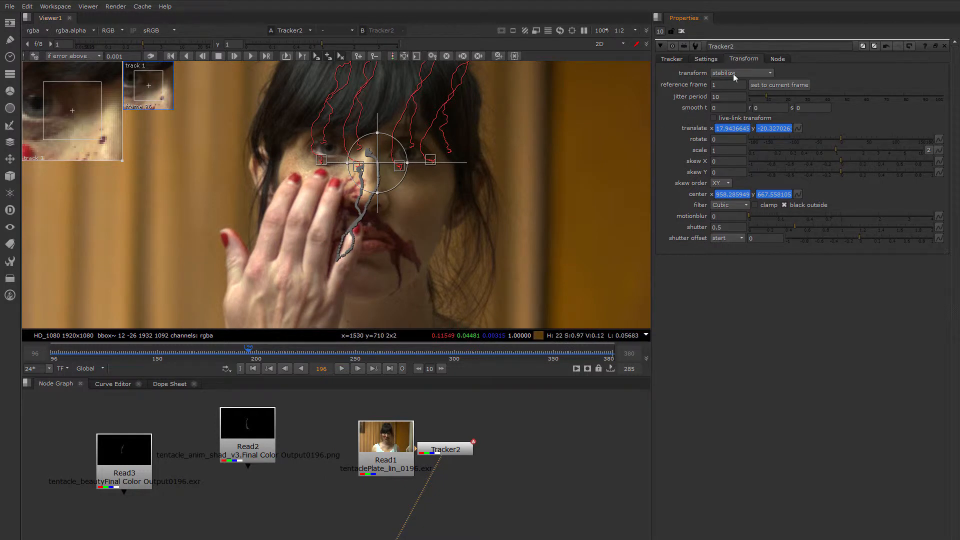
left_click(735, 77)
left_click(733, 60)
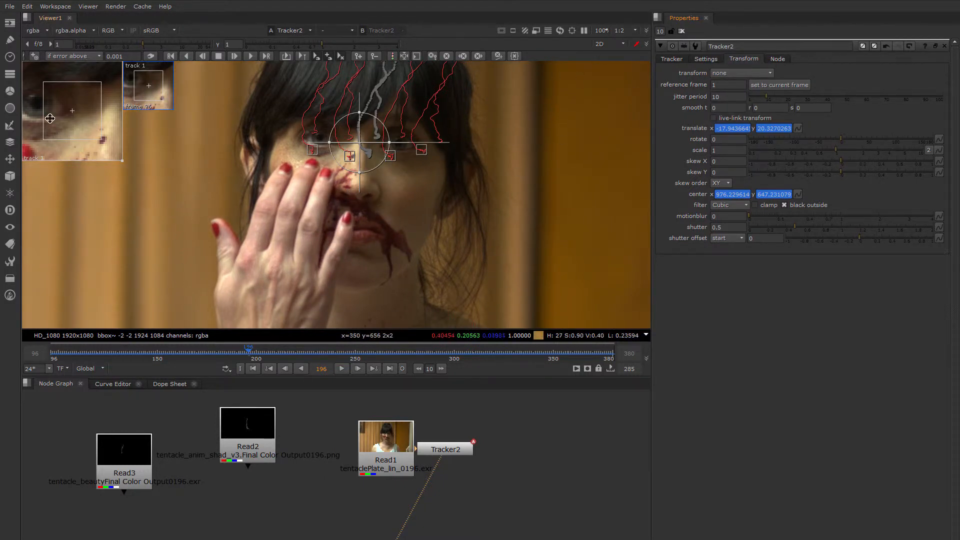
Review Tracker2's track points on the face across the footage, finishing at frame 147
left_click(673, 60)
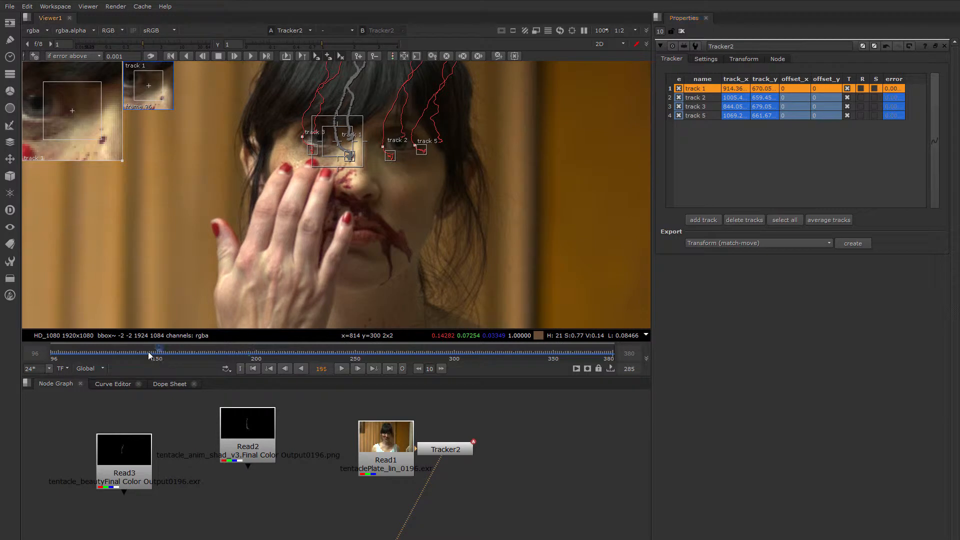
left_click_drag(149, 355, 245, 382)
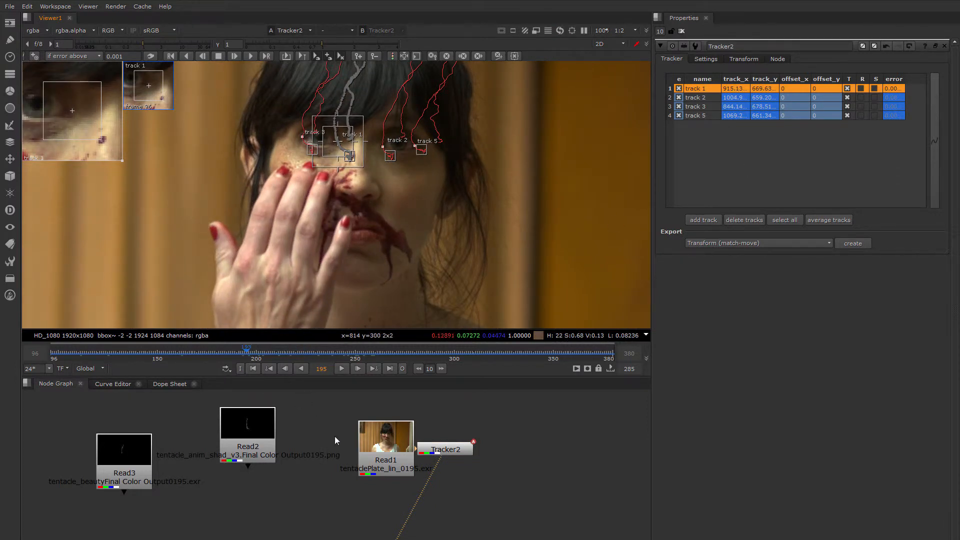
middle_click_drag(416, 454, 398, 435)
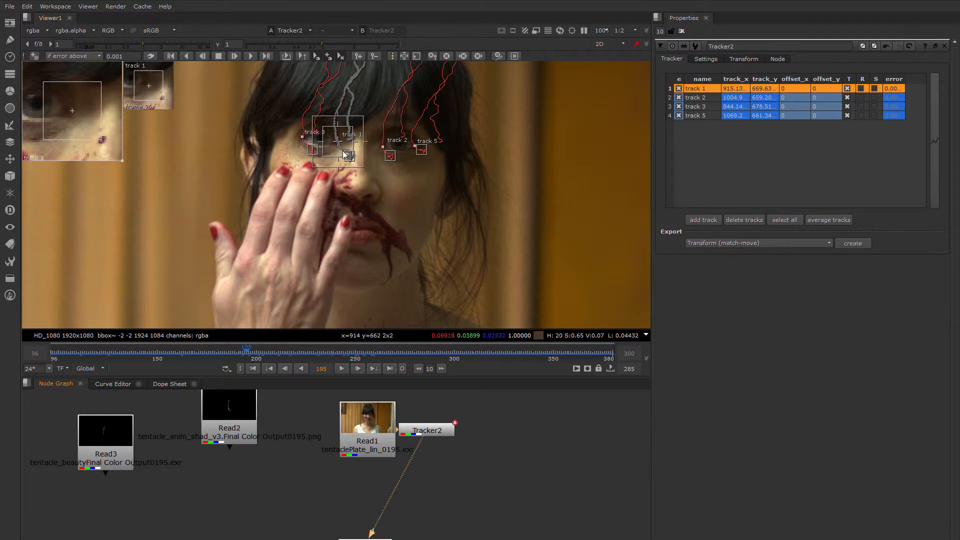
left_click_drag(245, 353, 154, 374)
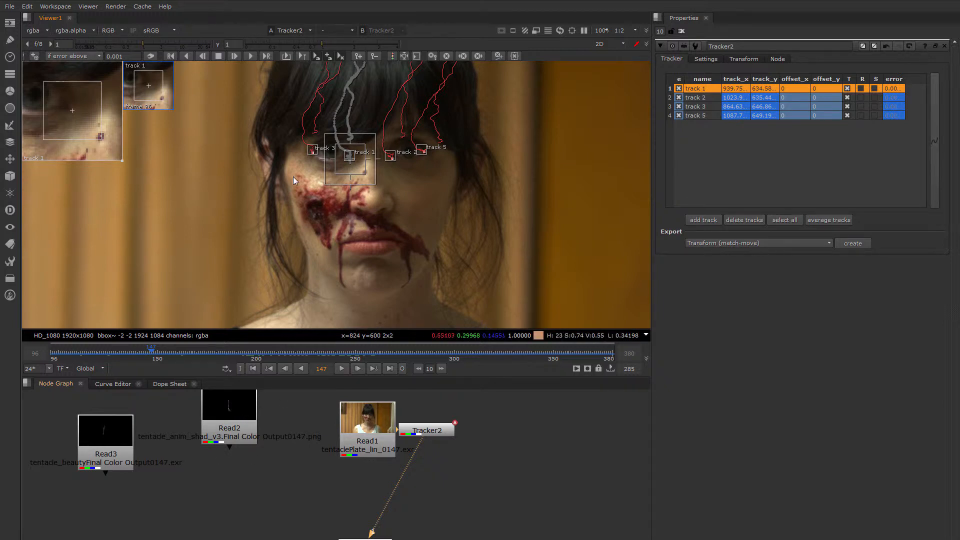
Move the Read2 shadow node to the far side of Tracker2 and enlarge the node graph, closing the open properties
left_click_drag(104, 447, 127, 455)
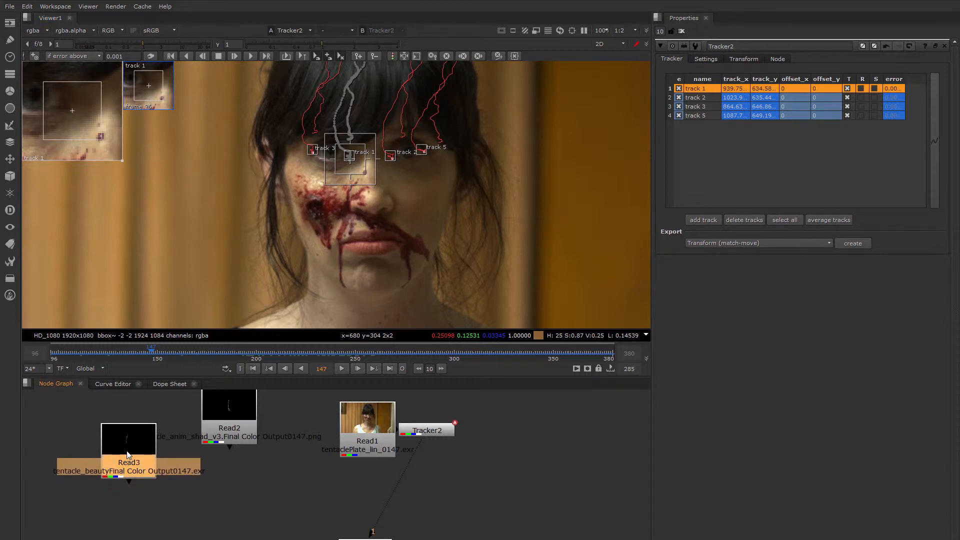
left_click_drag(189, 436, 497, 436)
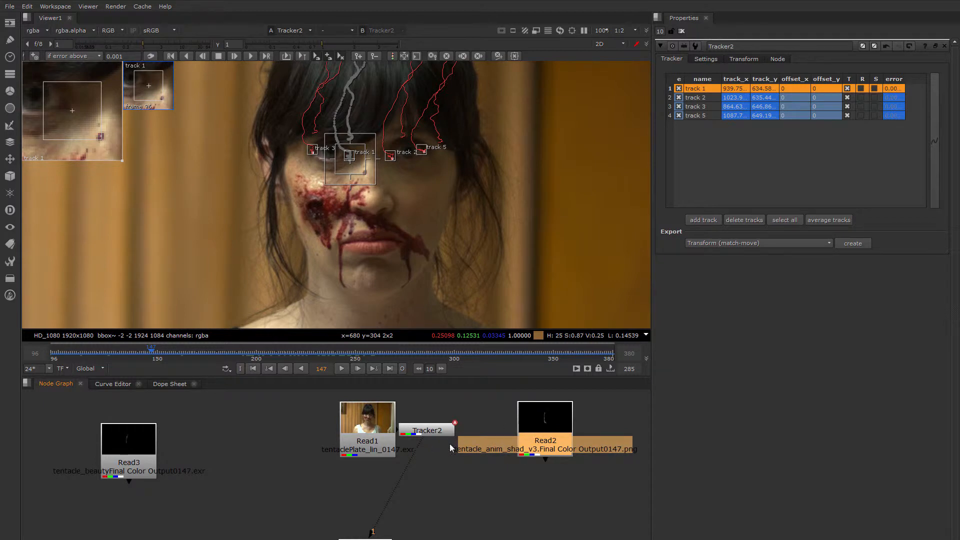
middle_click_drag(450, 443, 359, 433)
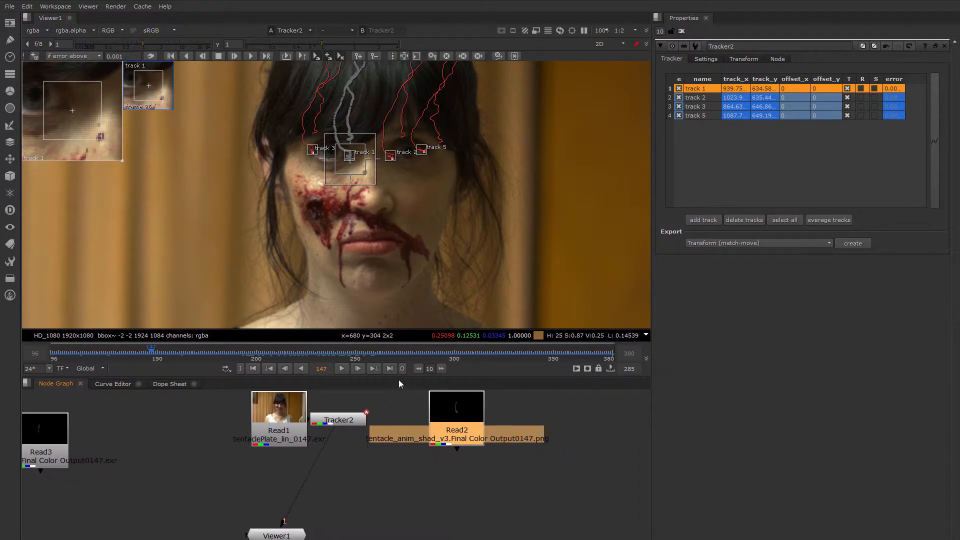
left_click_drag(398, 377, 400, 300)
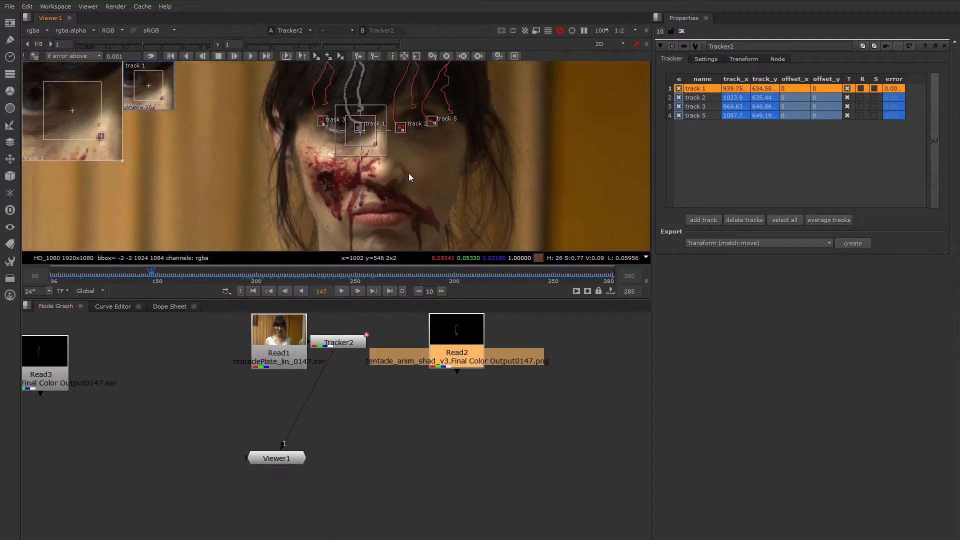
middle_click_drag(409, 175, 423, 178)
left_click(681, 32)
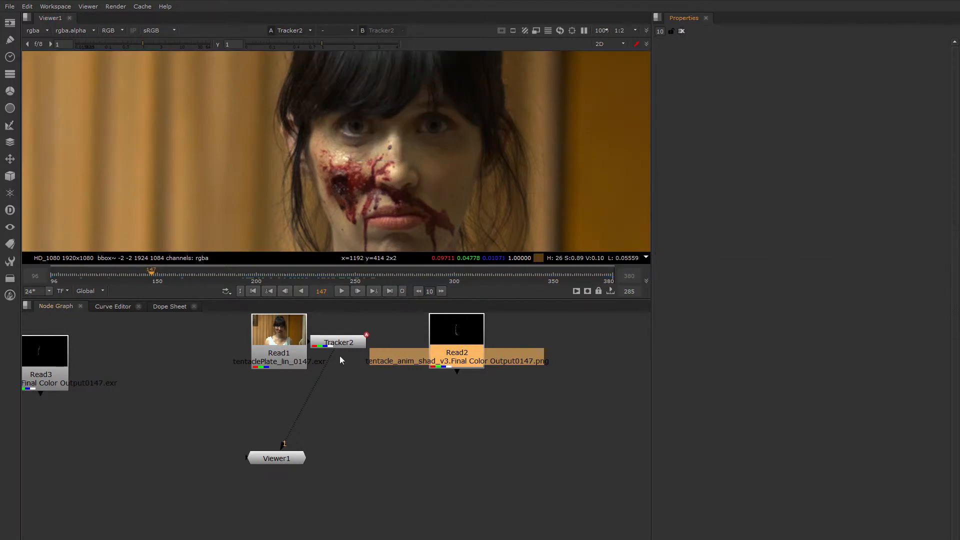
Export a Transform (match-move) node from Tracker2 and connect it below the Read3 tentacle beauty render
double_click(344, 345)
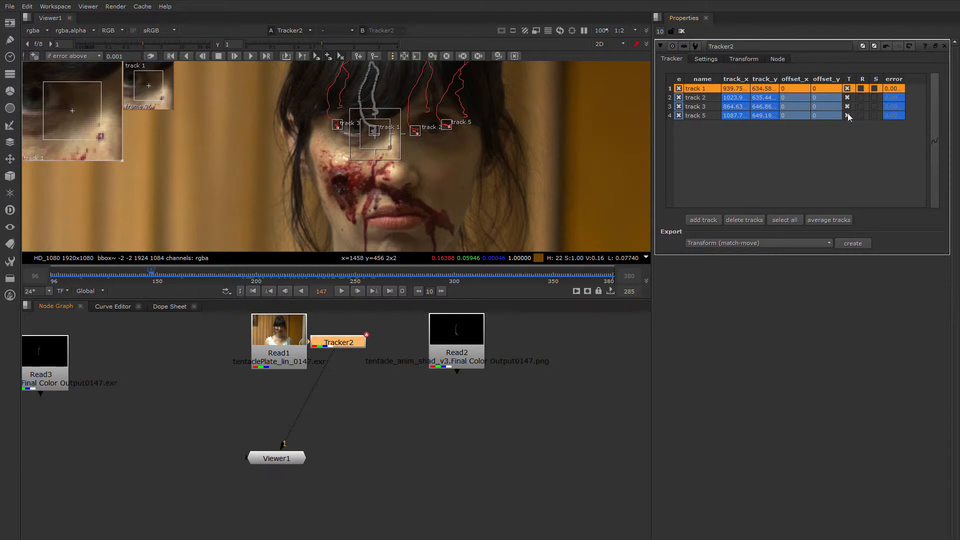
left_click_drag(45, 383, 160, 365)
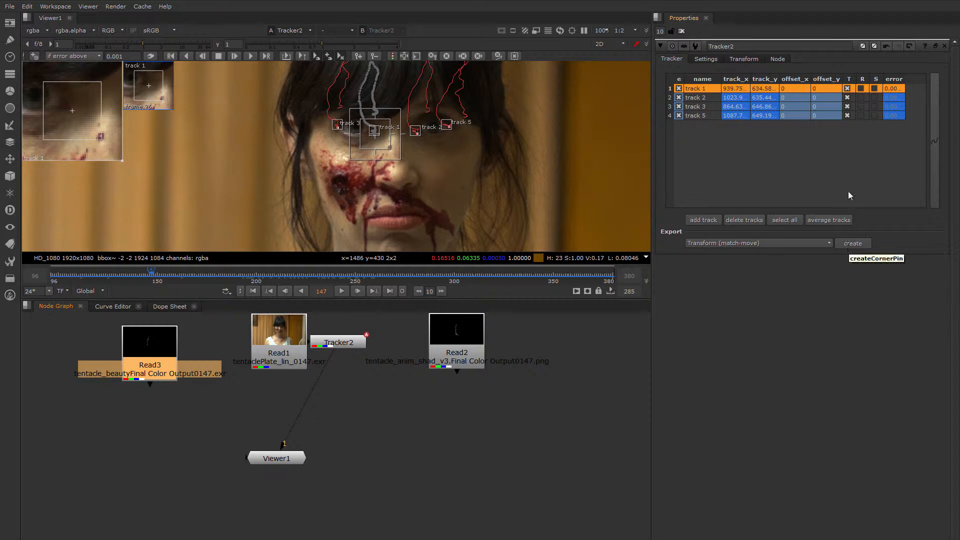
left_click(853, 243)
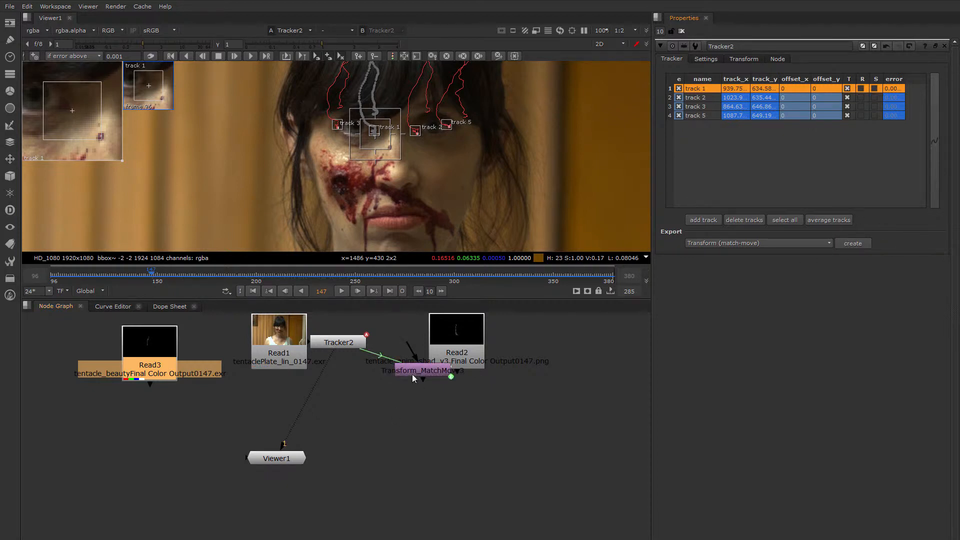
left_click_drag(412, 377, 158, 451)
Move Viewer1 out of the way and merge the match-moved tentacle over the Read1 plate
left_click_drag(276, 459, 552, 435)
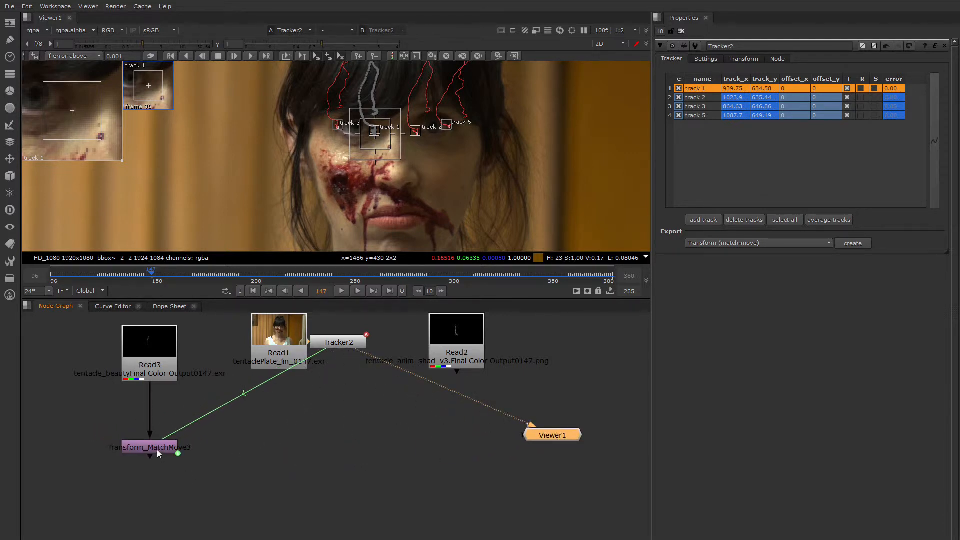
left_click(158, 453)
key("m")
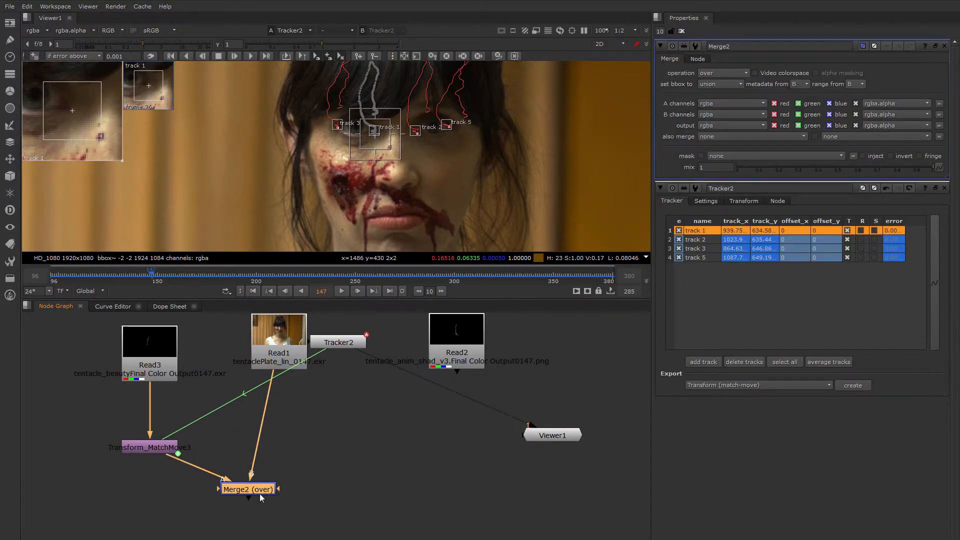
Line up the Merge2 node beneath the Read1 plate, view its output, and close all open node properties
left_click_drag(260, 495, 273, 497)
key("1")
scroll(409, 170, "down", 4)
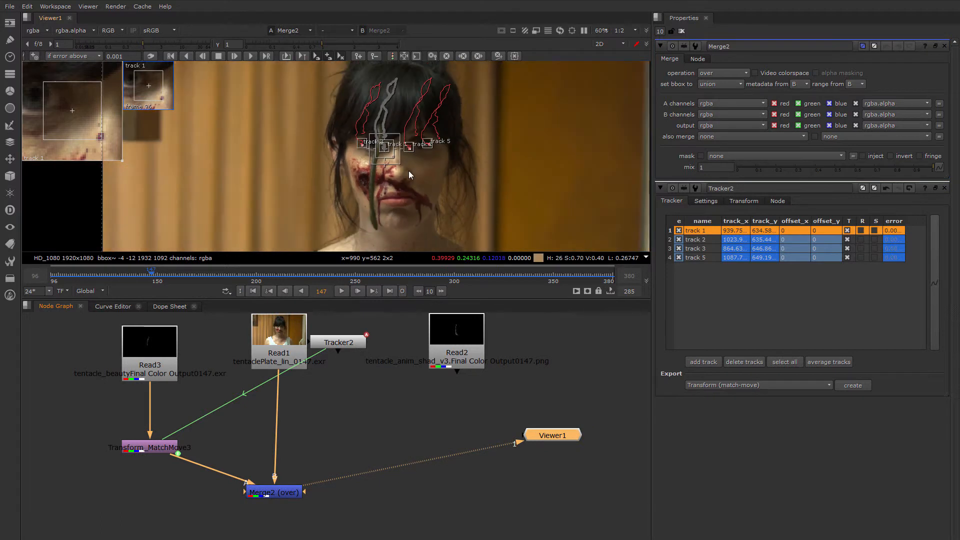
left_click(682, 32)
middle_click_drag(410, 153, 377, 156)
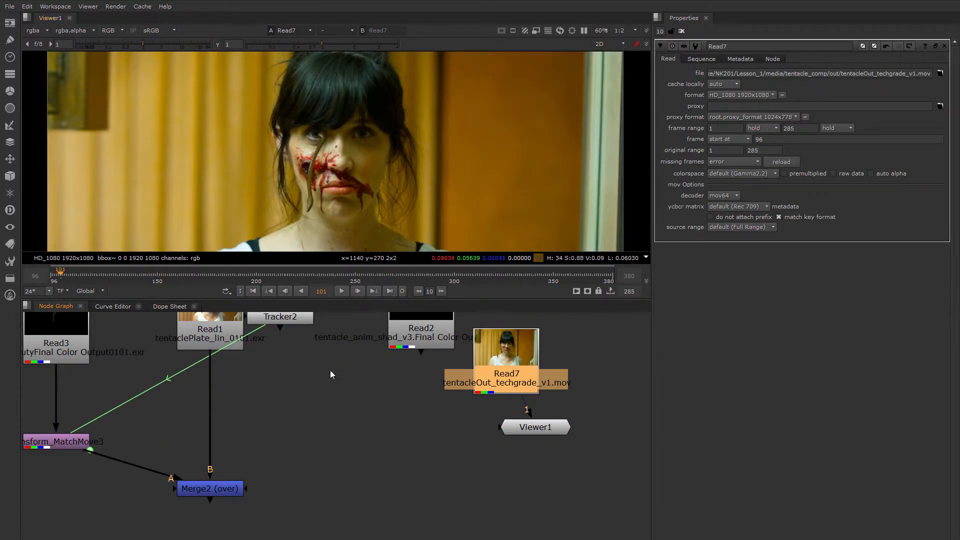
Compare the Merge2 composite with the Read7 reference movie at frame 101, examining the tentacle's size and placement on the face
scroll(539, 353, "up", 1)
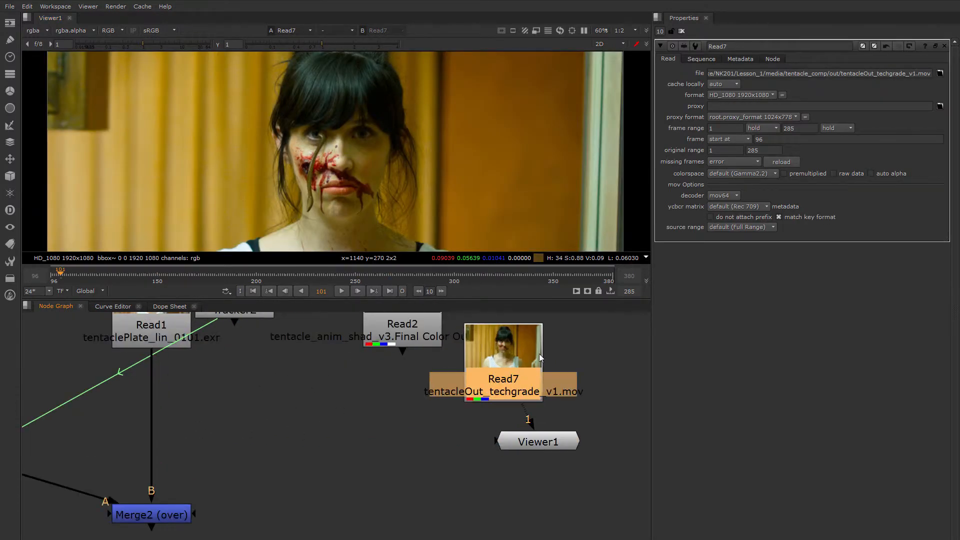
scroll(377, 403, "down", 2)
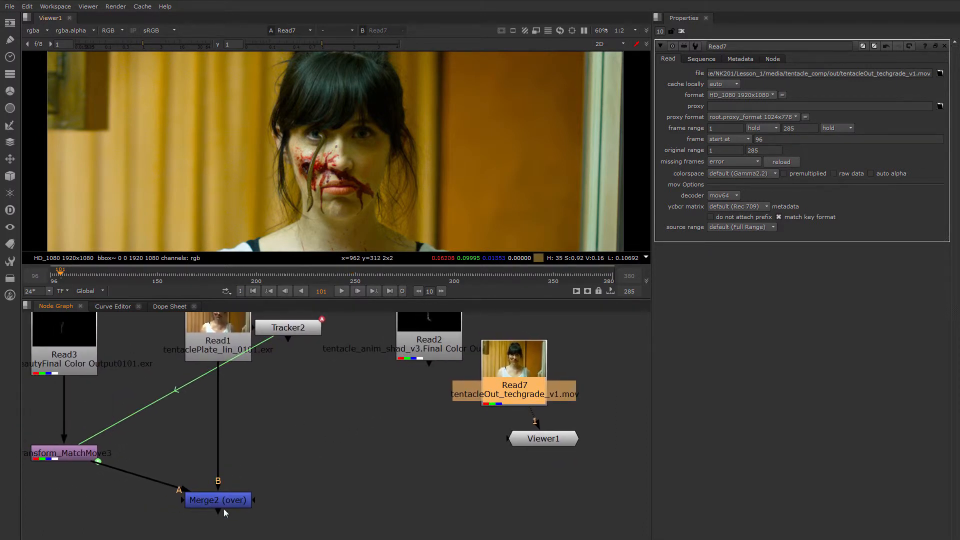
left_click(220, 500)
key("1")
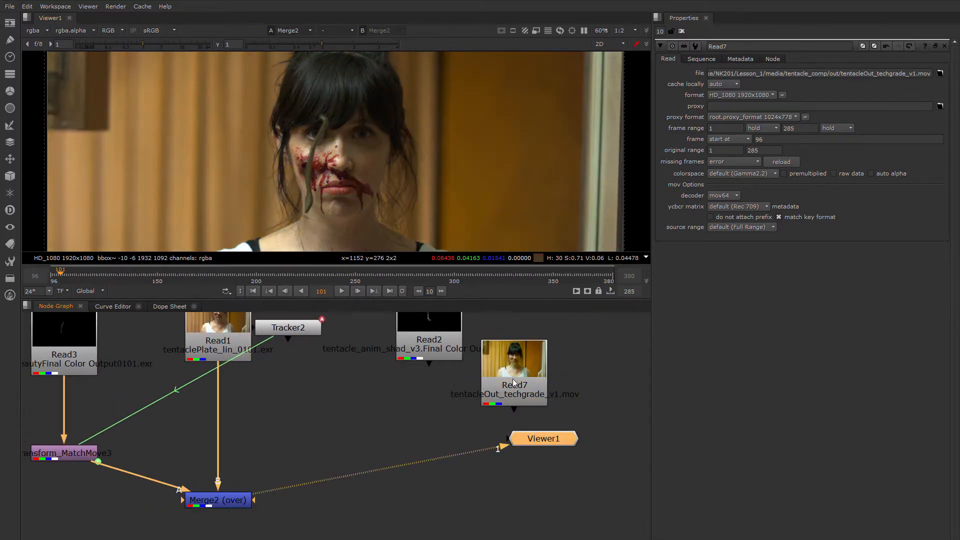
left_click(514, 383)
key("1")
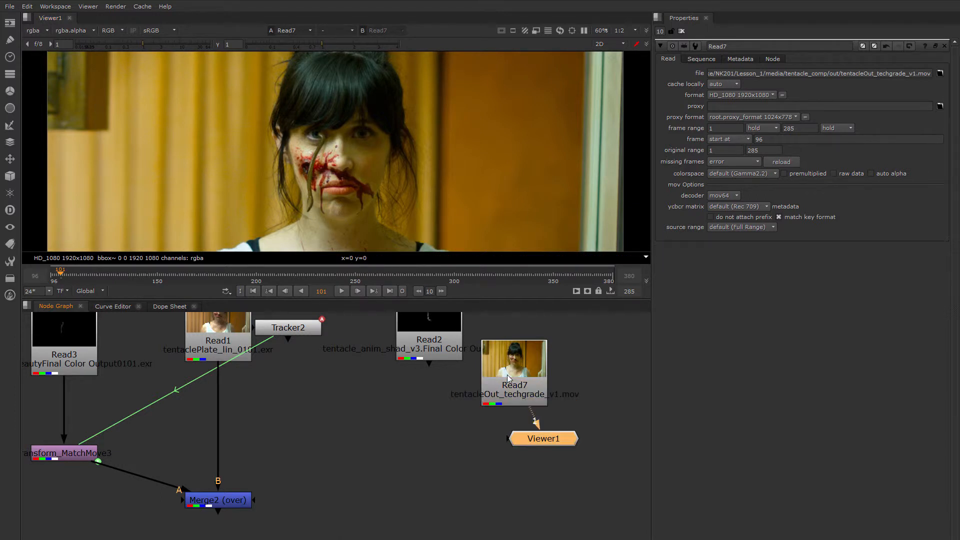
left_click(226, 493)
key("1")
key("f")
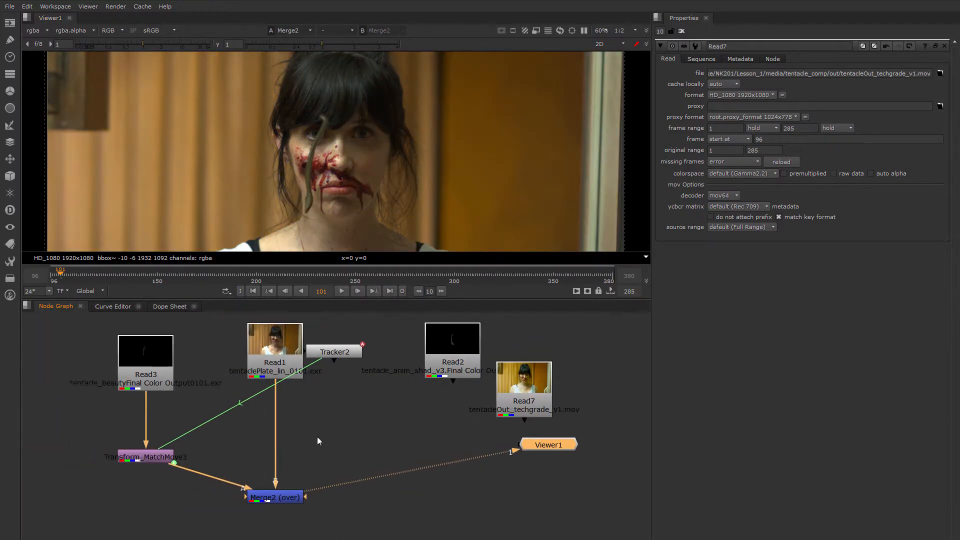
scroll(317, 158, "up", 3)
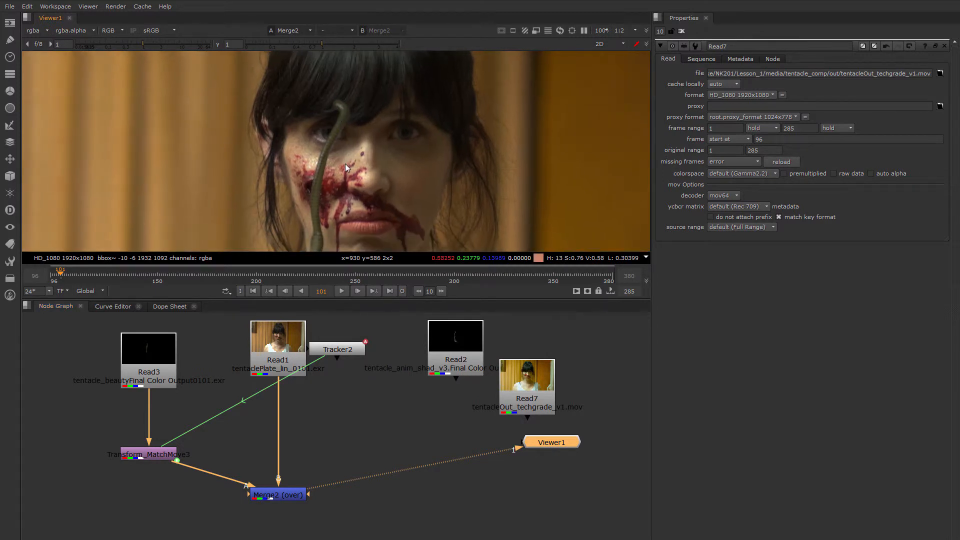
At frame 96, make room below Read3, insert a Transform node between it and Transform_MatchMove3, and view its output
left_click(53, 278)
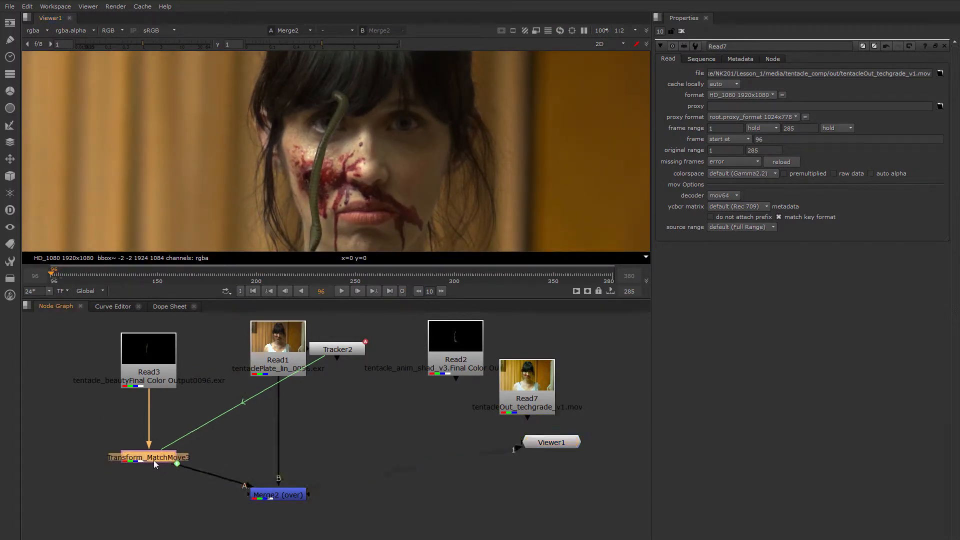
left_click_drag(150, 455, 150, 465)
left_click_drag(151, 380, 151, 376)
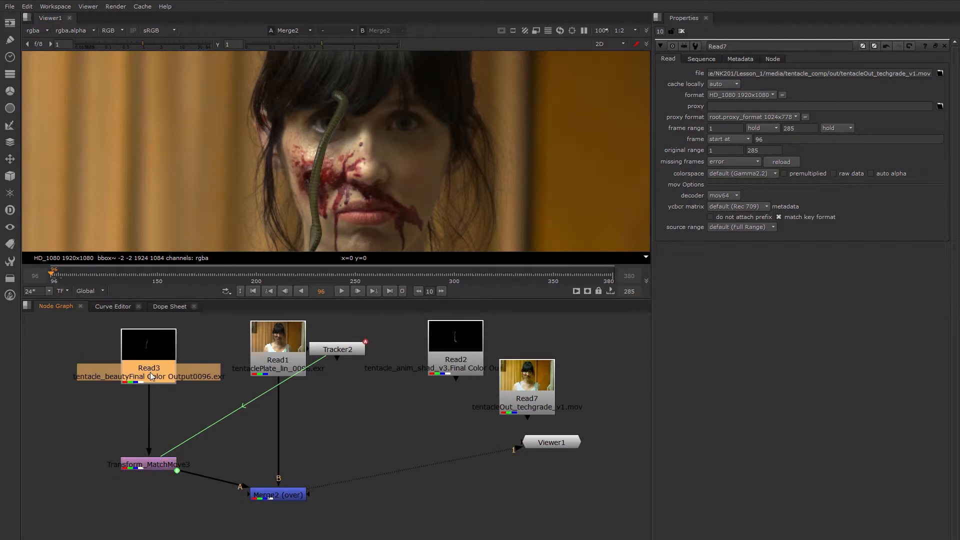
key("t")
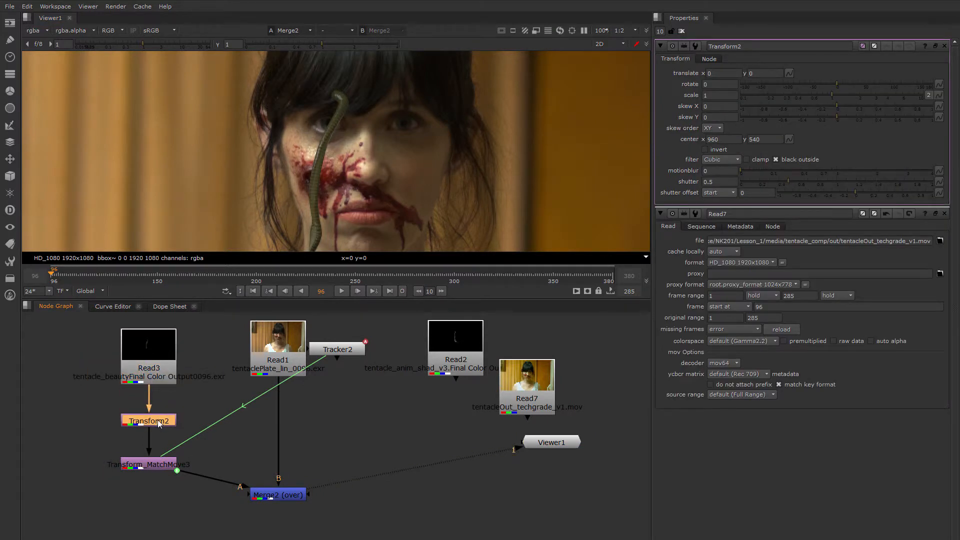
key("1")
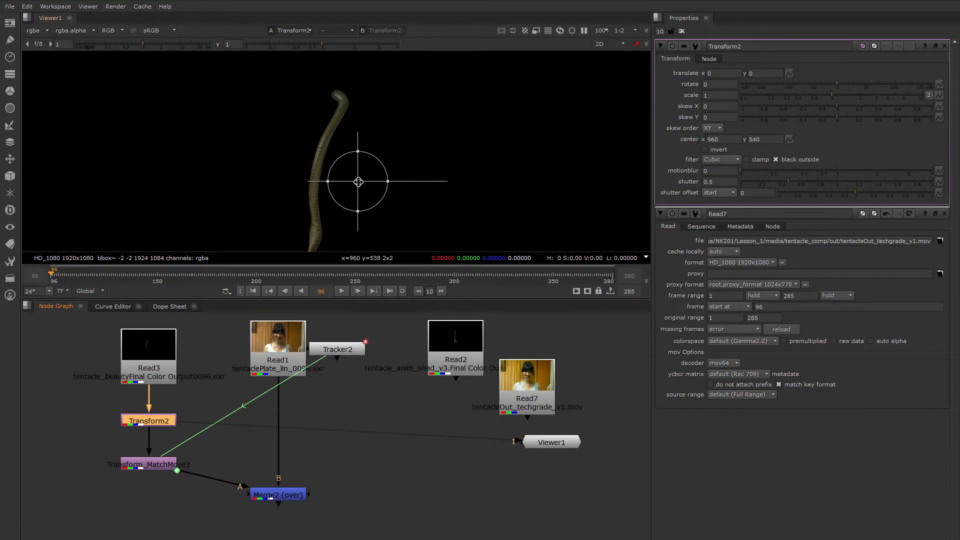
Shift only Transform2's pivot onto the tentacle's root end, refining it at frame 256 to about x 930.6, y 707.6
scroll(645, 146, "down", 1)
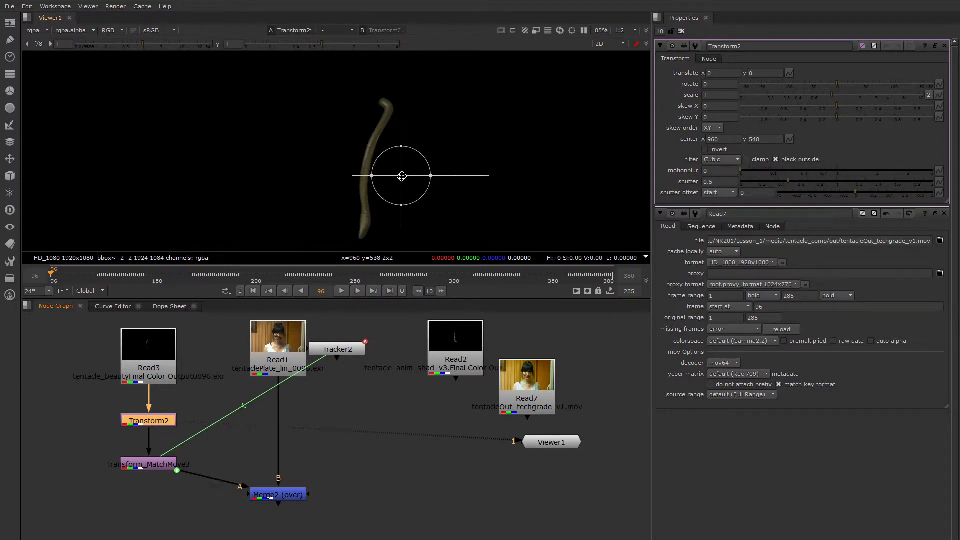
left_click_drag(404, 177, 386, 104, "ctrl")
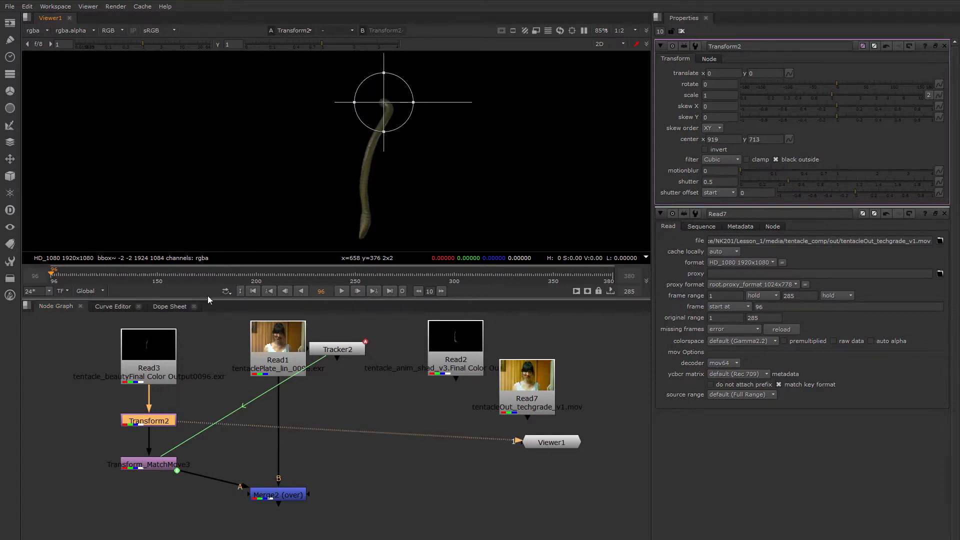
left_click(69, 275)
left_click_drag(78, 275, 314, 292)
left_click(341, 291)
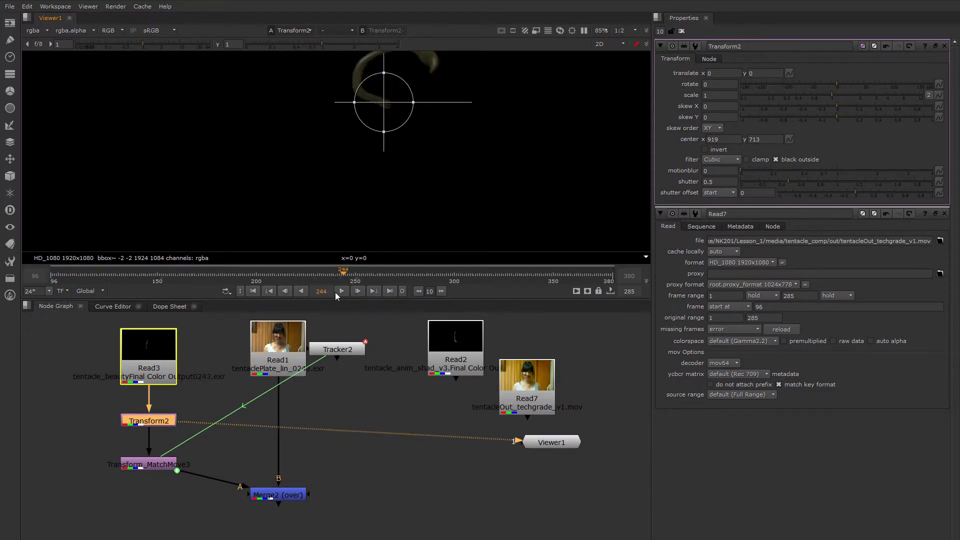
left_click_drag(411, 284, 368, 281)
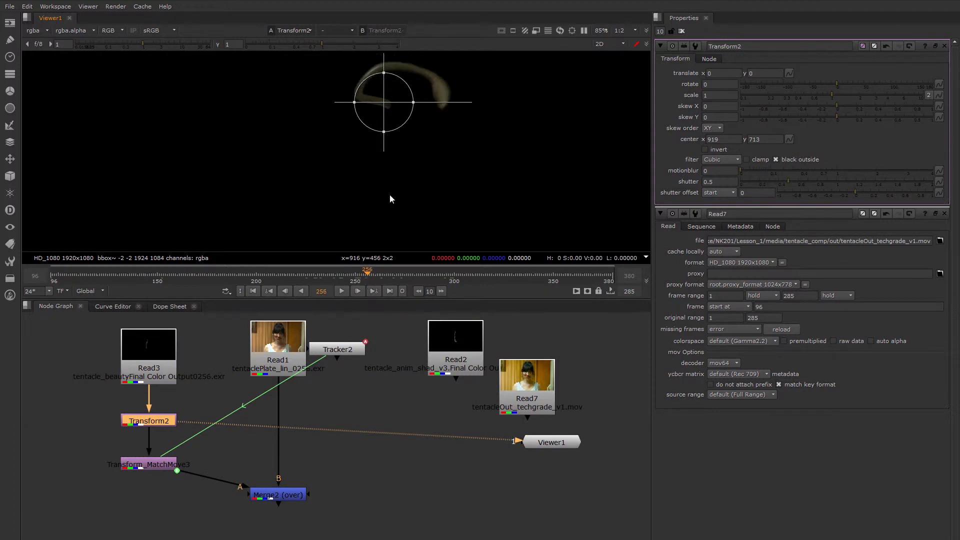
scroll(362, 154, "up", 3)
scroll(351, 150, "up", 4)
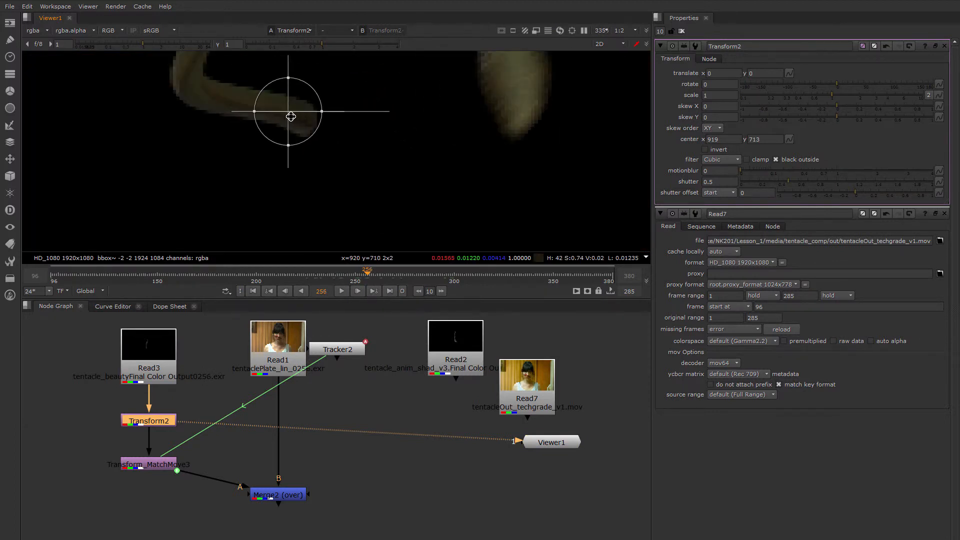
left_click_drag(289, 113, 308, 122, "ctrl")
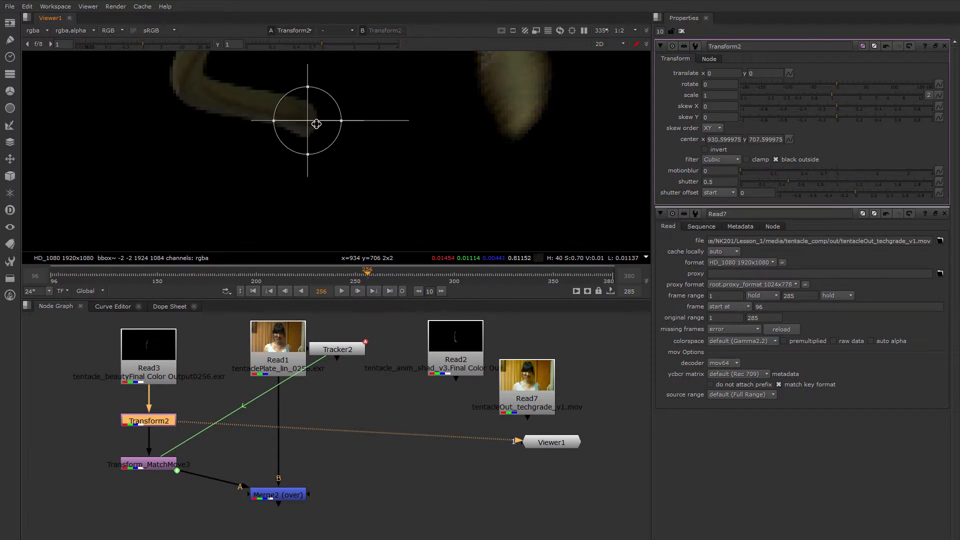
scroll(317, 124, "down", 6)
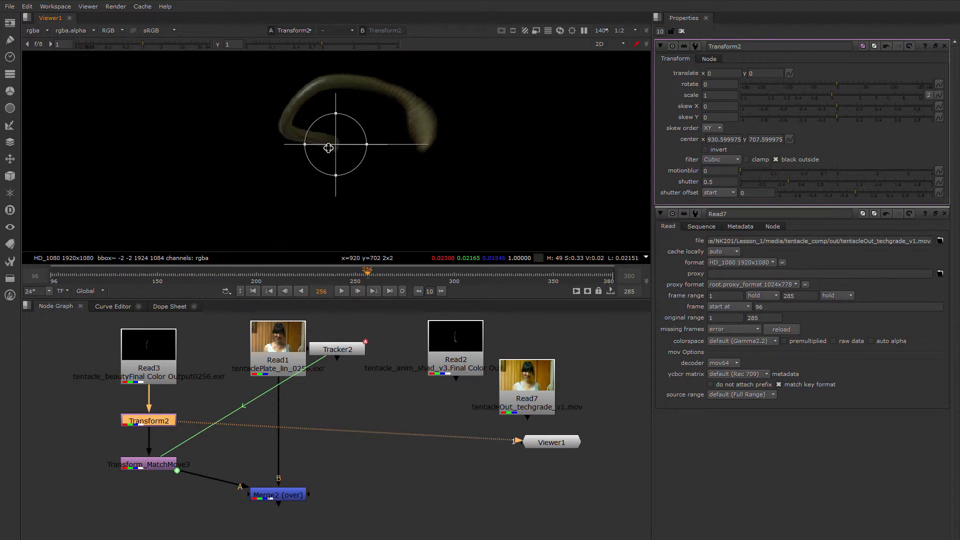
View Merge2 at frame 197 and move the tentacle's root onto the bloodied eye, translating Transform2 about x -11.2, y -55.4
left_click(284, 496)
key("1")
scroll(292, 469, "up", 2)
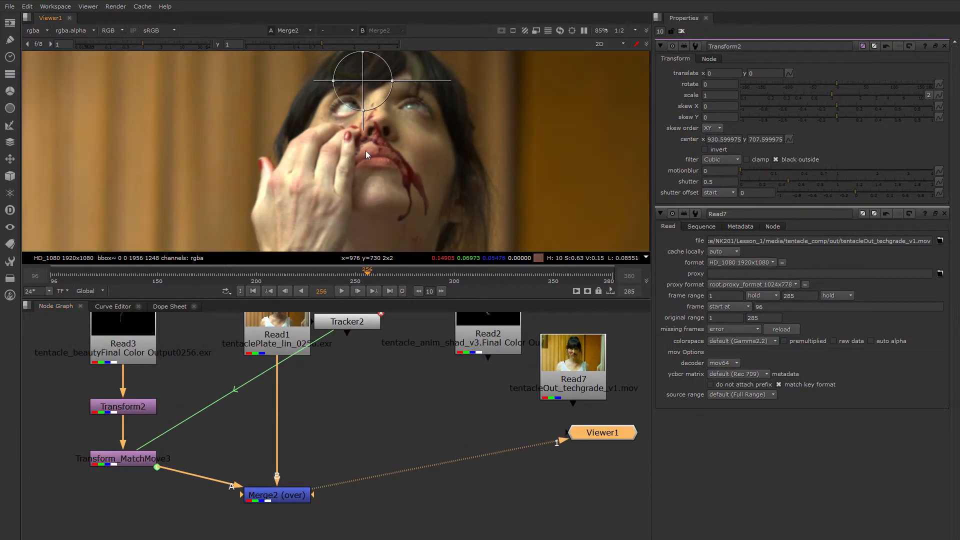
middle_click_drag(366, 152, 352, 191)
mouse_move(256, 278)
left_mouse_down()
mouse_move(279, 277)
mouse_move(242, 275)
mouse_move(250, 277)
left_mouse_up()
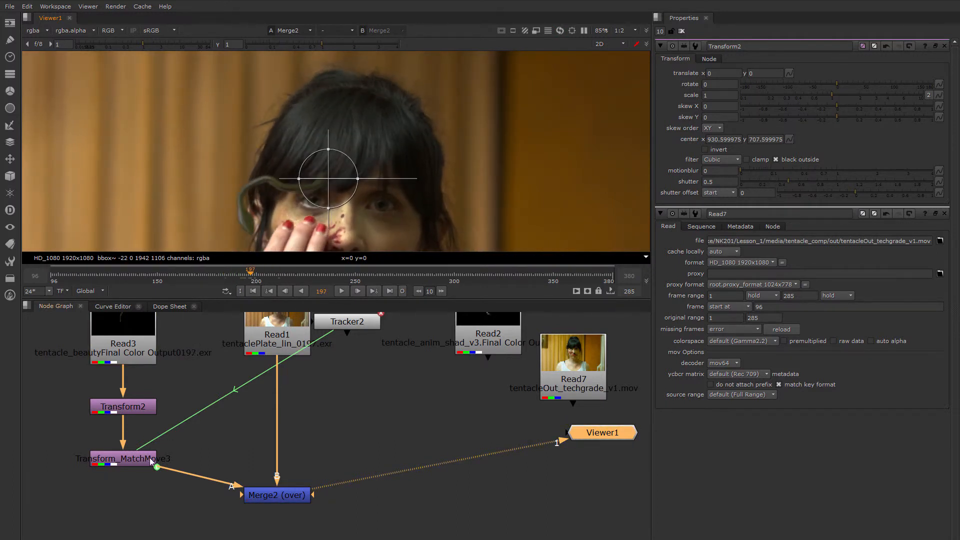
scroll(348, 227, "up", 4)
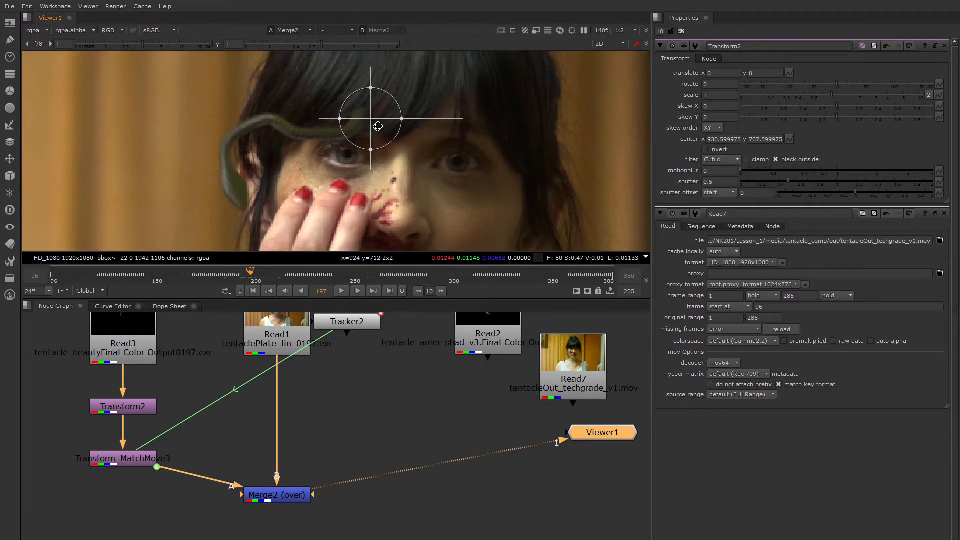
left_click_drag(373, 121, 357, 144)
scroll(366, 159, "up", 5)
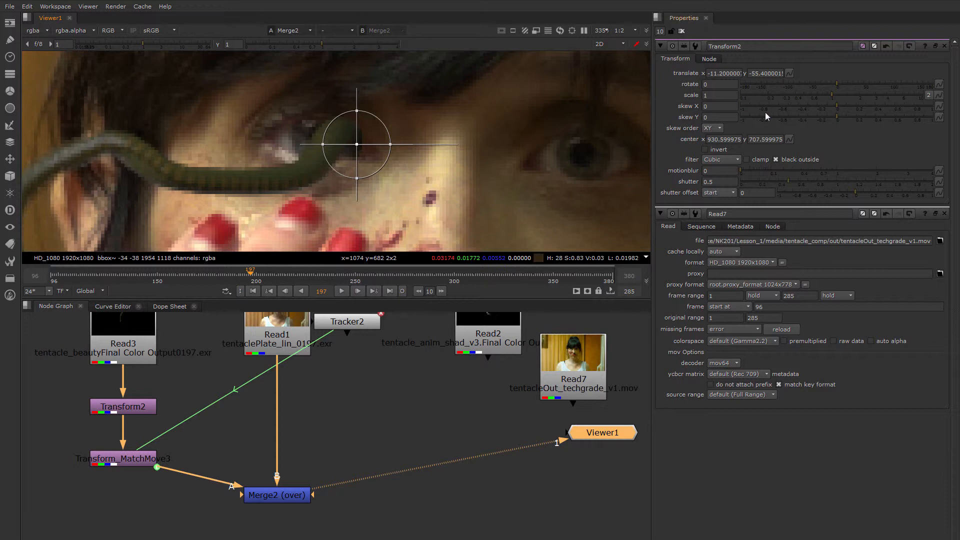
Set the scale of Transform2 to 0.8
double_click(713, 96)
type(".8")
key("Return")
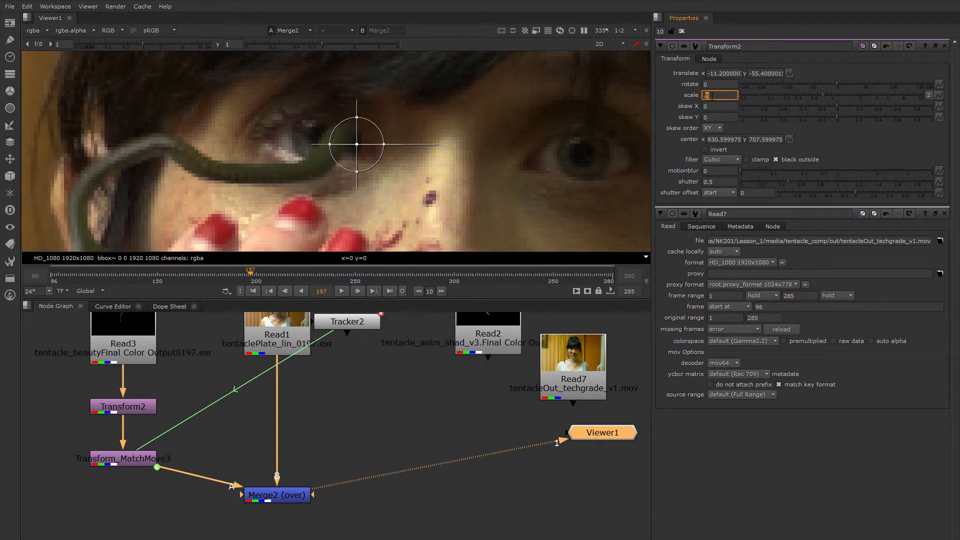
scroll(529, 160, "down", 5)
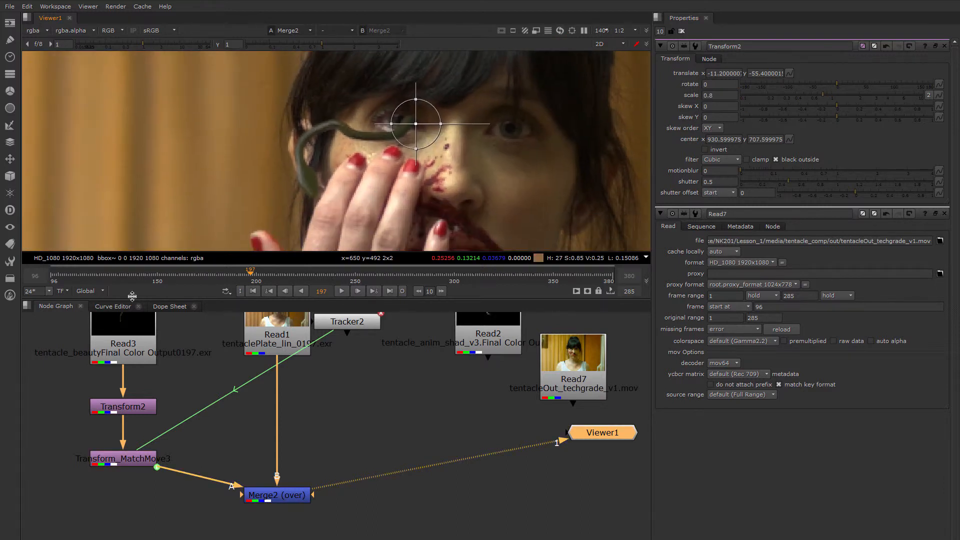
Check the tentacle at frame 107, then nudge its root at frame 176 to a Transform2 translate of about x -14.8, y -55.8
left_click_drag(103, 277, 72, 277)
scroll(368, 137, "down", 3)
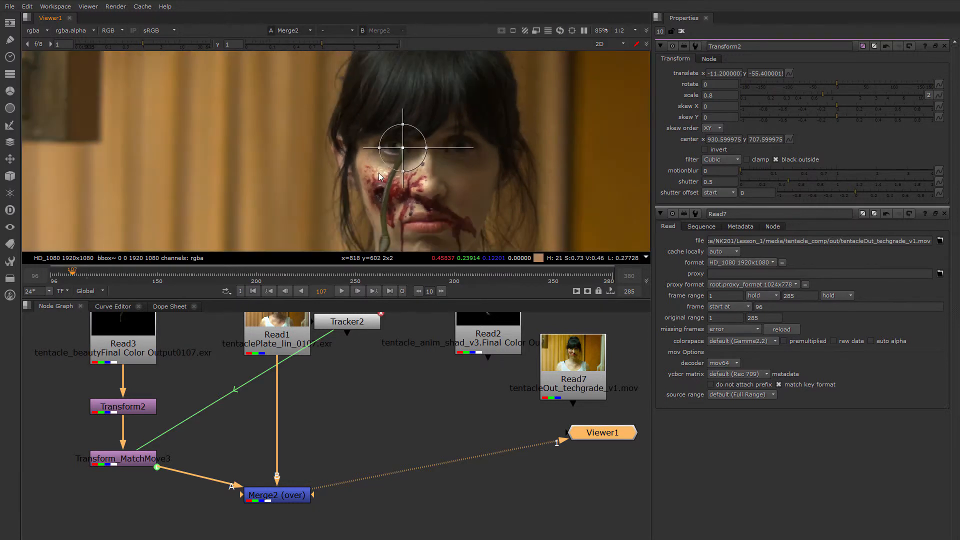
scroll(374, 149, "up", 2)
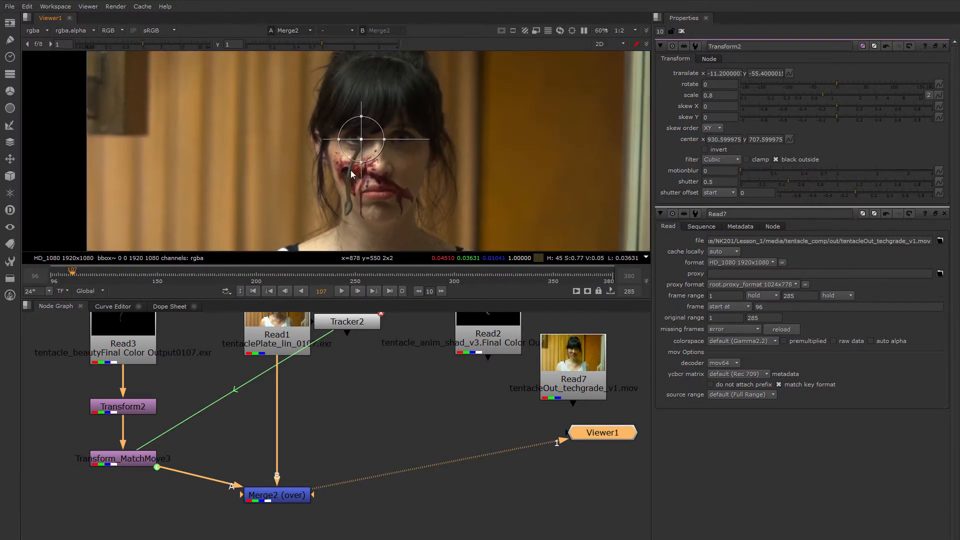
middle_click_drag(376, 167, 343, 149)
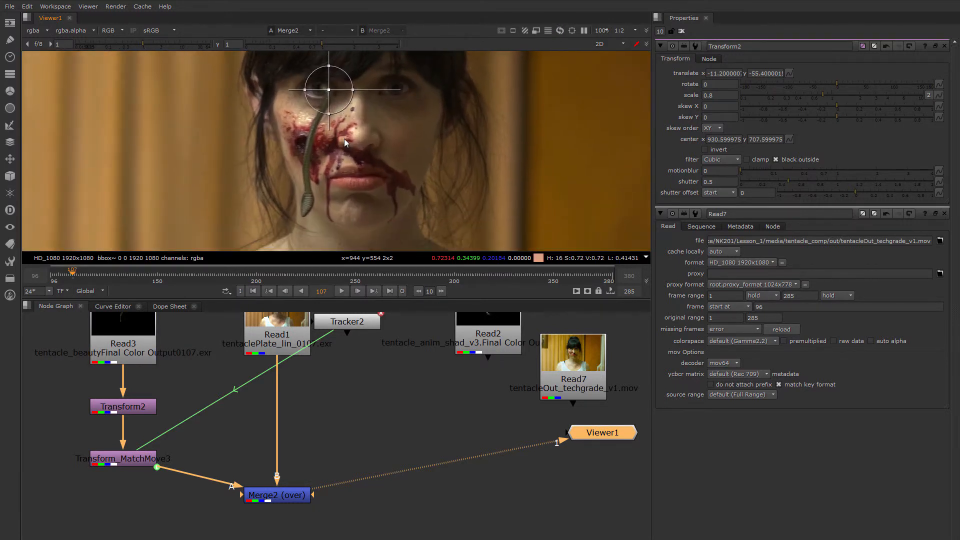
scroll(341, 120, "up", 1)
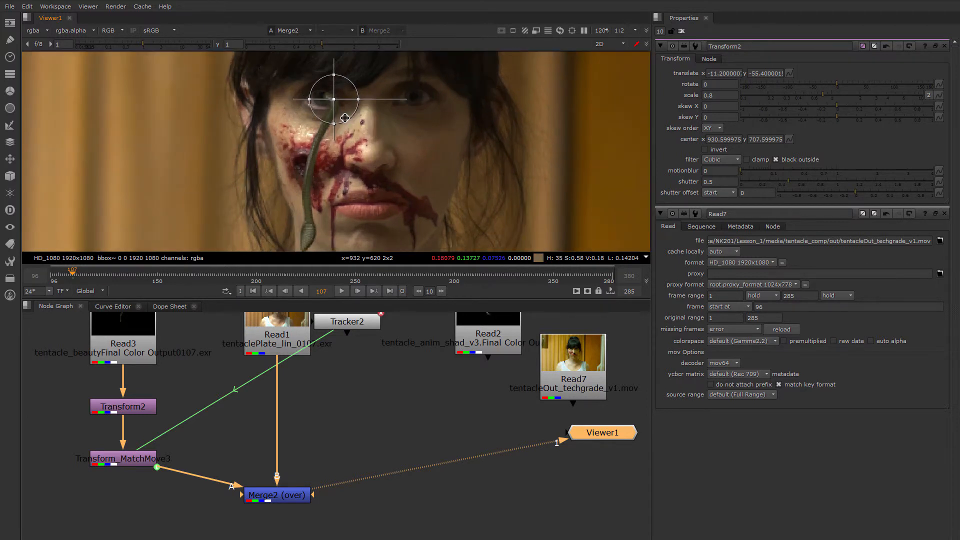
left_click_drag(152, 273, 209, 275)
scroll(327, 161, "up", 5)
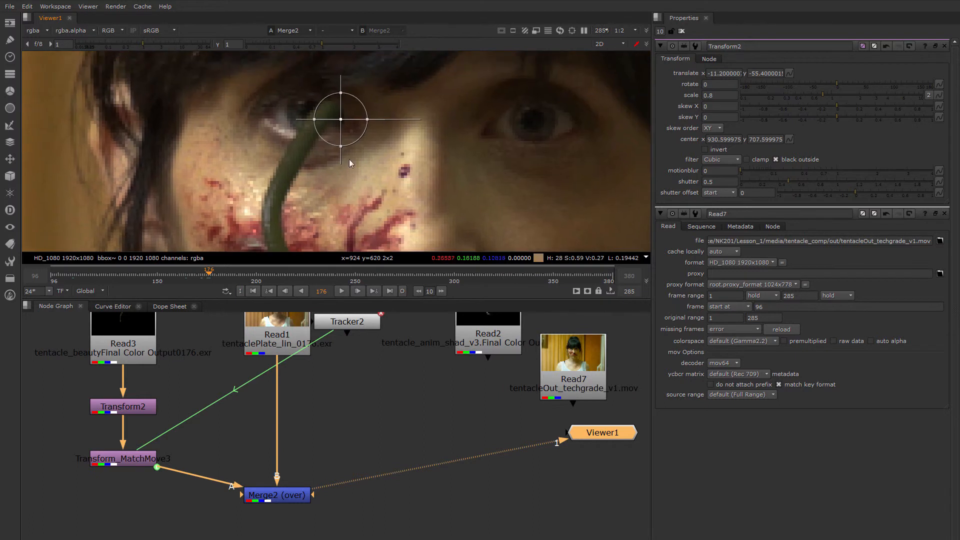
mouse_move(338, 120)
left_mouse_down()
mouse_move(324, 116)
mouse_move(333, 120)
left_mouse_up()
scroll(333, 121, "down", 5)
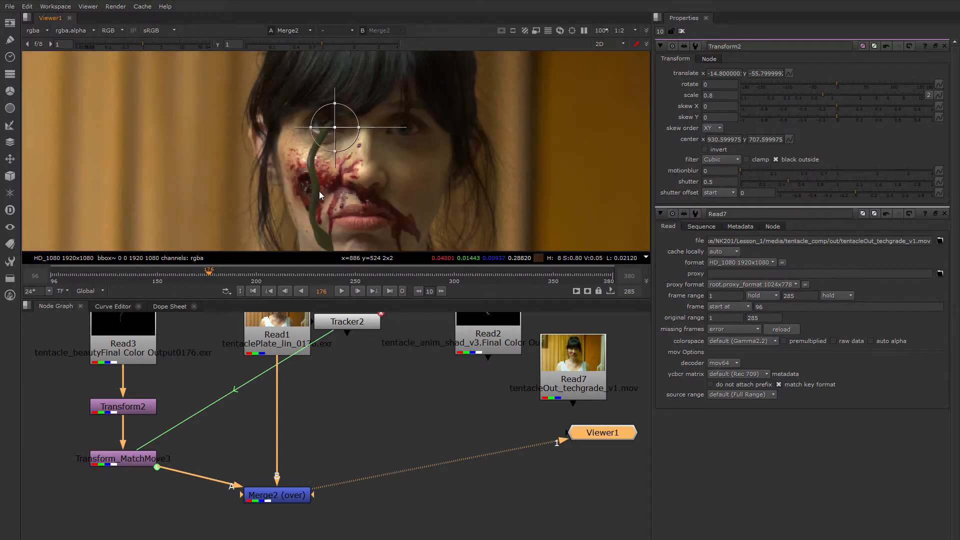
Fine-tune the root's position over the eye from frame 259 onward, bringing Transform2's translate to about x -16, y -59.5
left_click_drag(203, 274, 374, 275)
scroll(312, 161, "up", 3)
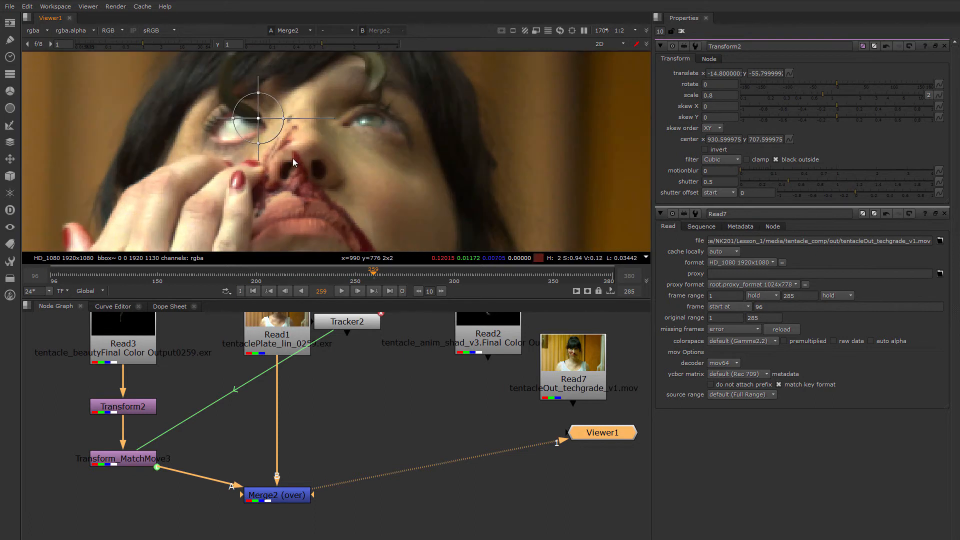
left_click_drag(259, 122, 256, 119)
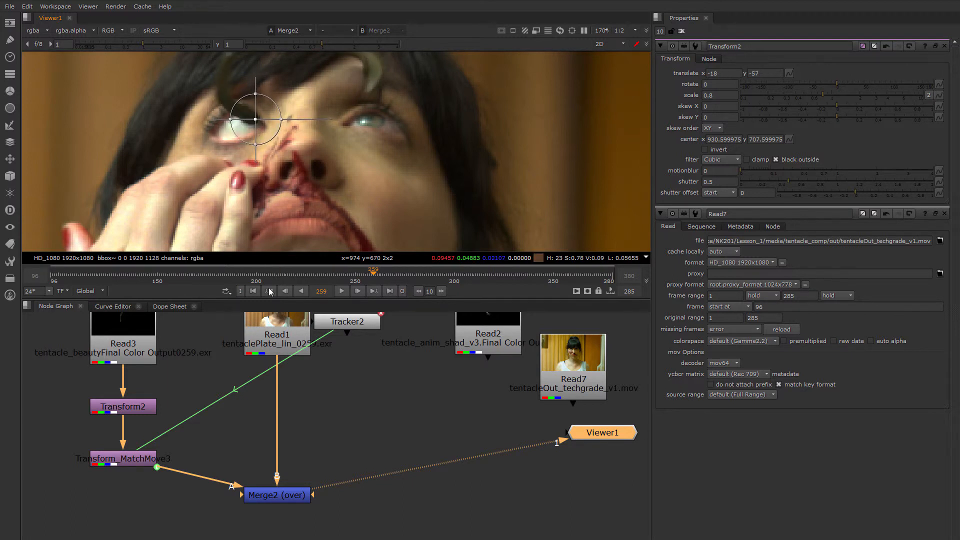
left_click_drag(376, 278, 418, 275)
left_click_drag(280, 113, 282, 115)
Adjust the tentacle's root against the eye at frame 202, setting Transform2's translate to about x -15.5, y -57
left_click_drag(419, 272, 260, 280)
scroll(281, 202, "up", 3)
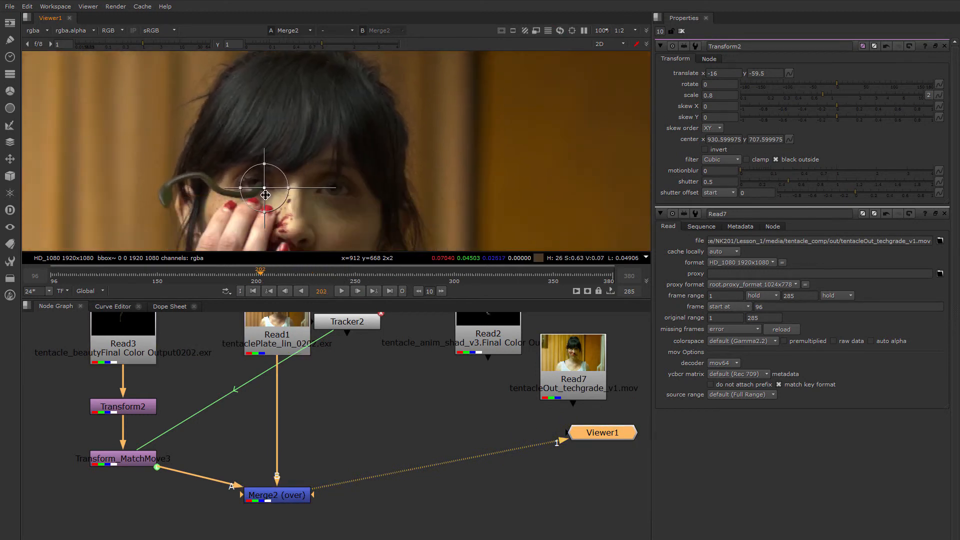
left_click_drag(261, 169, 262, 166)
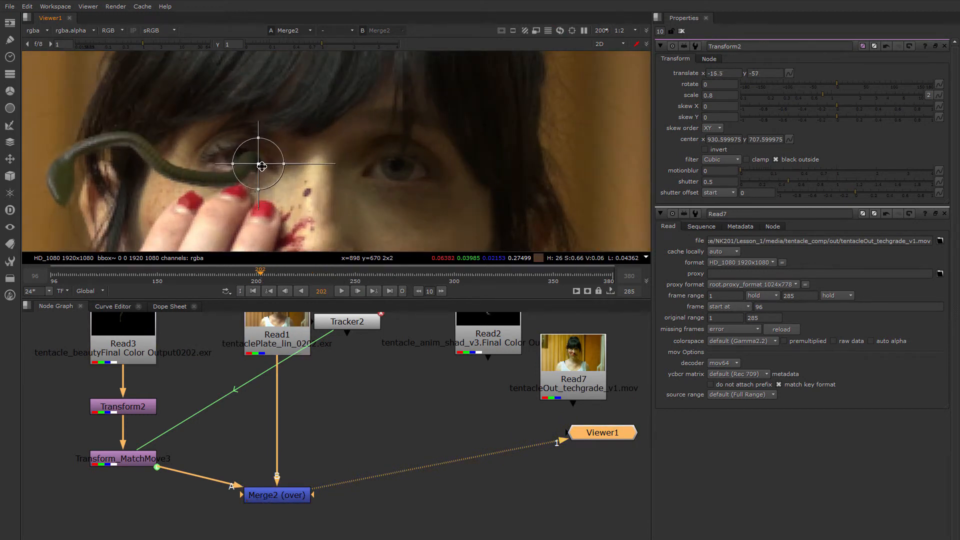
Nudge the tentacle's root over the eye near frame 160, setting Transform2's translate to about x -11.5, y -58, and check it at frame 284
left_click_drag(272, 274, 176, 279)
left_click_drag(282, 197, 287, 198)
left_click_drag(168, 273, 423, 262)
scroll(415, 170, "down", 3)
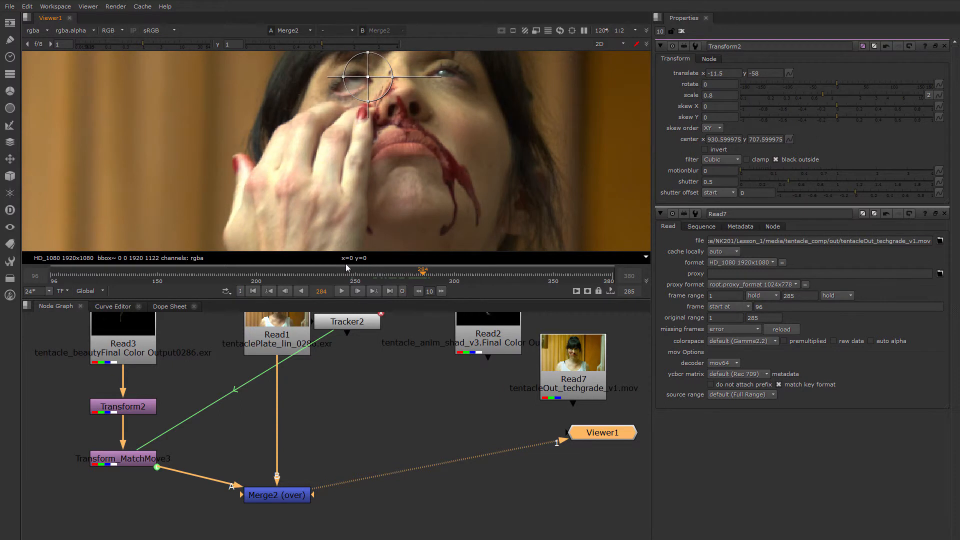
Check the tentacle's placement at frames 159 and 102, and close all open node properties
left_click_drag(346, 263, 177, 264)
scroll(258, 197, "down", 3)
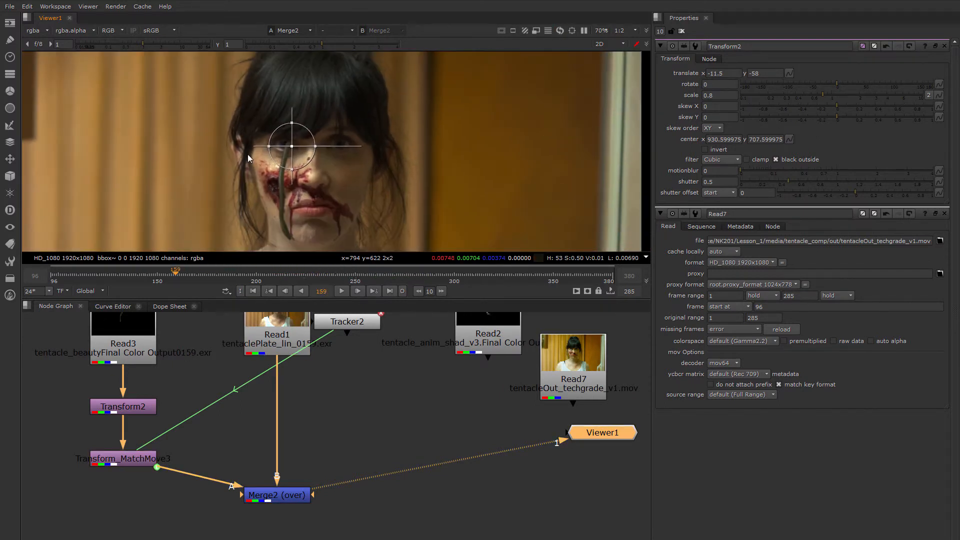
middle_click_drag(325, 181, 332, 152)
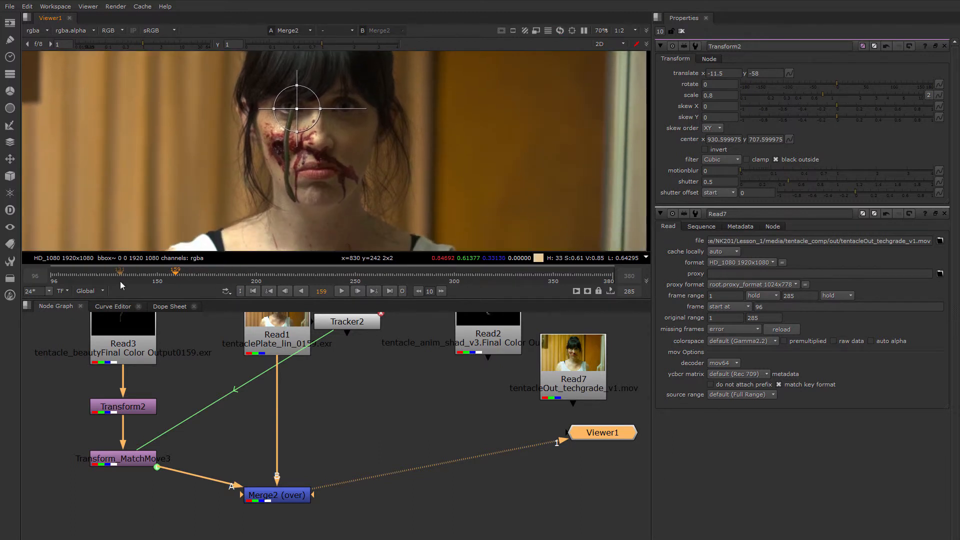
left_click_drag(120, 281, 66, 278)
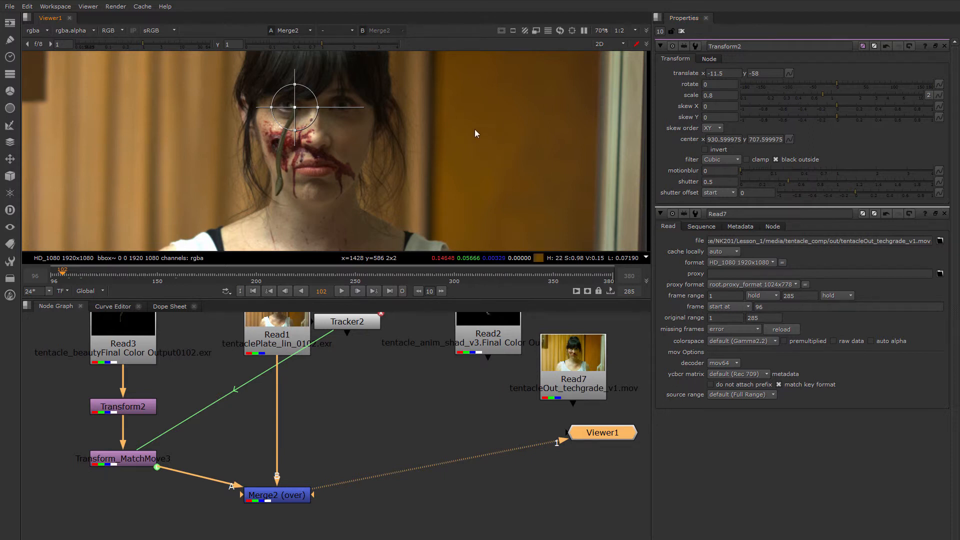
left_click(682, 31)
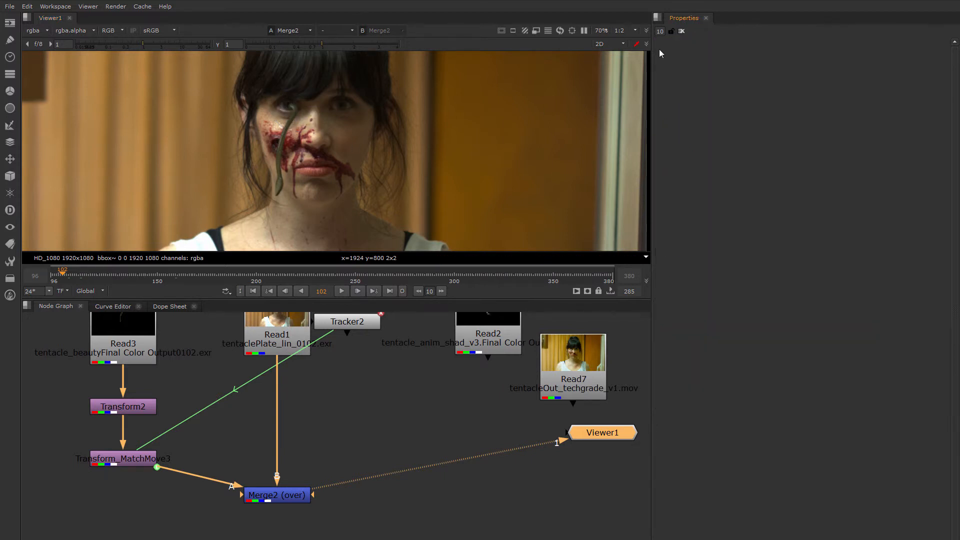
Examine the tentacle's brightness against the face at frame 102 with the viewer gain raised to 9.5, and restore the default viewer gain
scroll(355, 129, "up", 1)
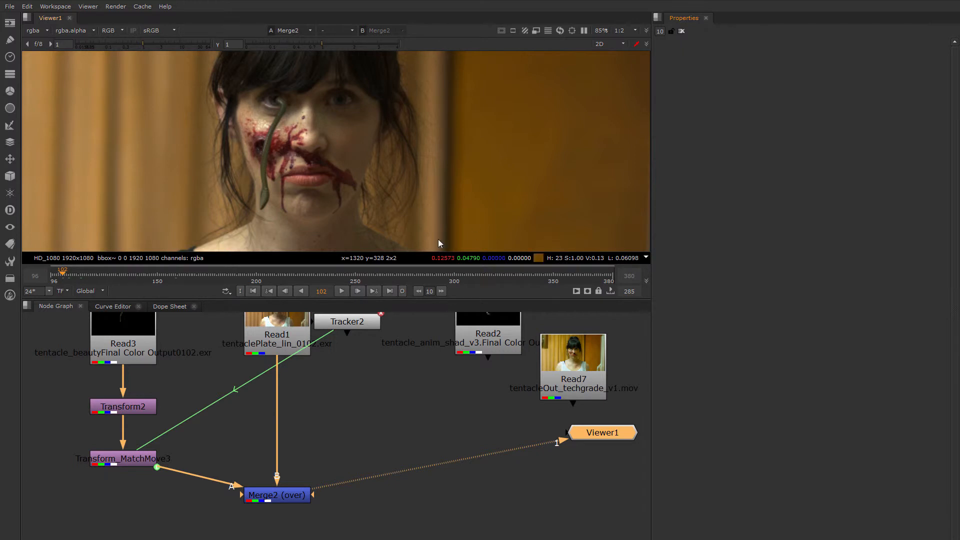
middle_click_drag(334, 145, 355, 171)
scroll(344, 170, "down", 1)
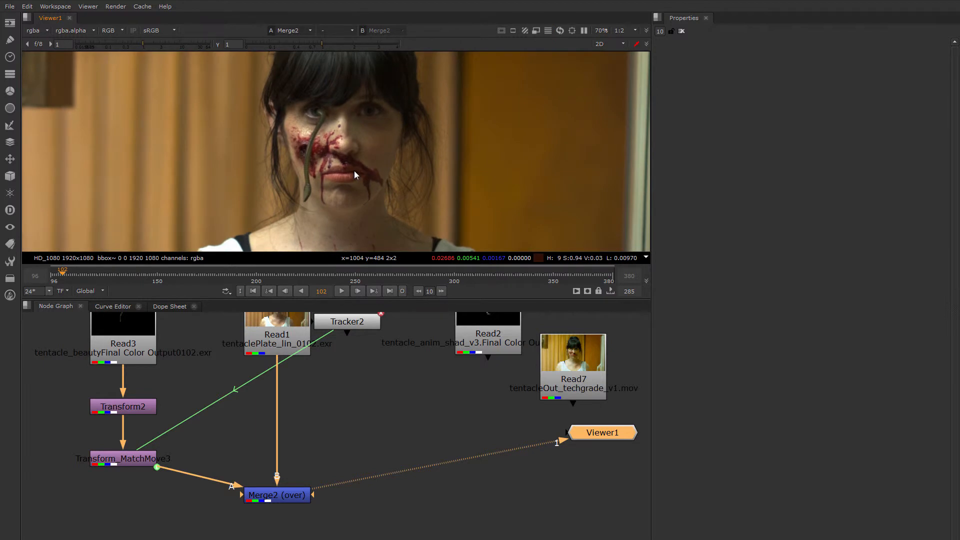
left_click_drag(142, 44, 179, 44)
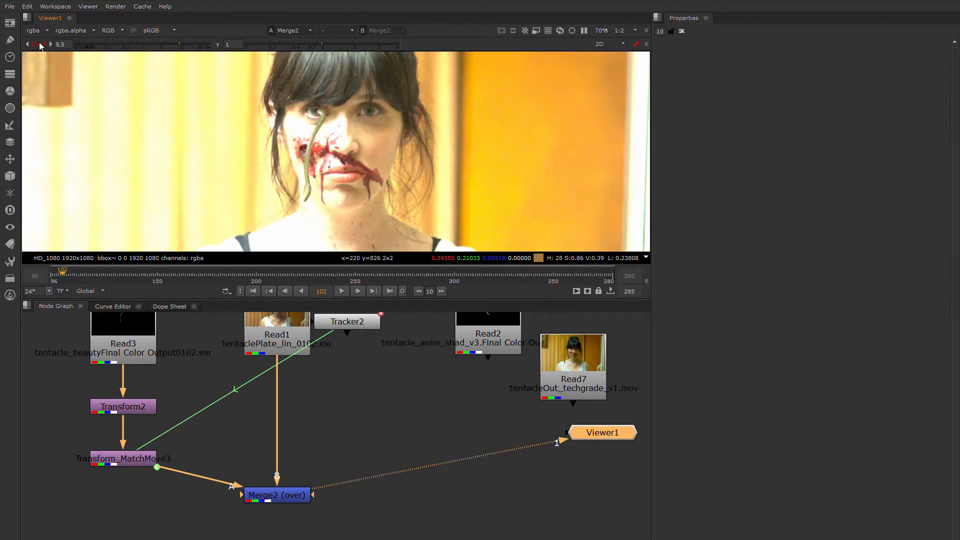
left_click(40, 45)
Connect the Read7 reference movie to the viewer's second input and move its node away from the Read2 node
middle_click_drag(559, 381, 530, 385)
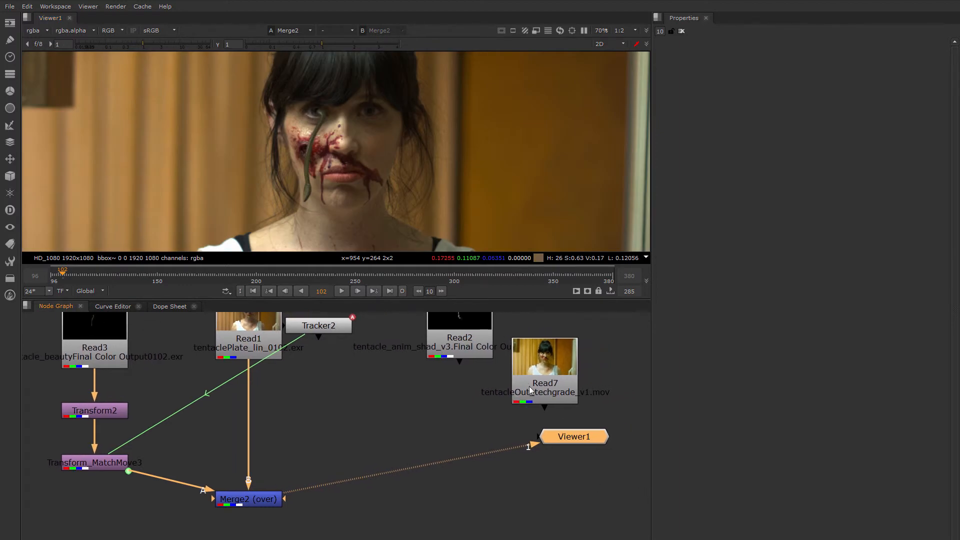
left_click(531, 390)
key("2")
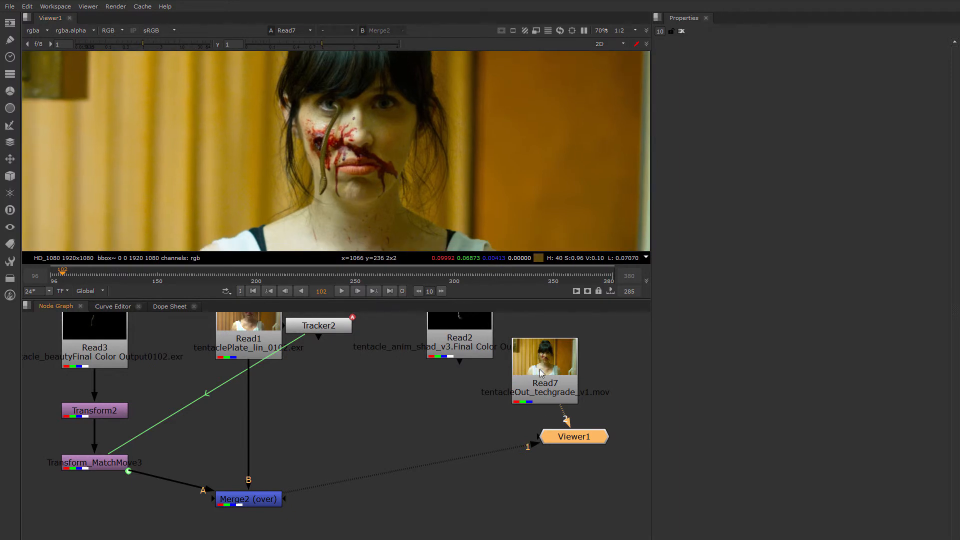
left_click_drag(540, 373, 589, 366)
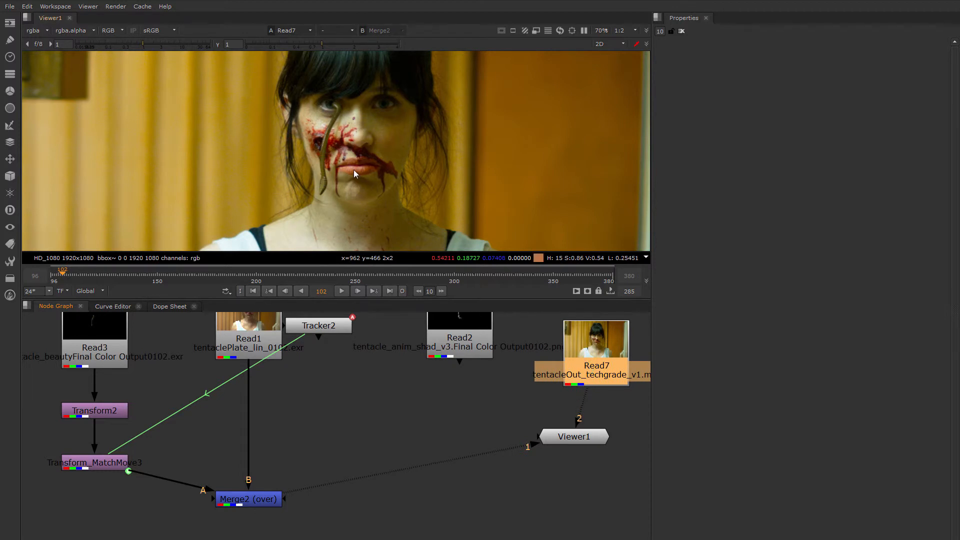
scroll(353, 170, "down", 2)
scroll(355, 178, "up", 2)
scroll(376, 167, "down", 3)
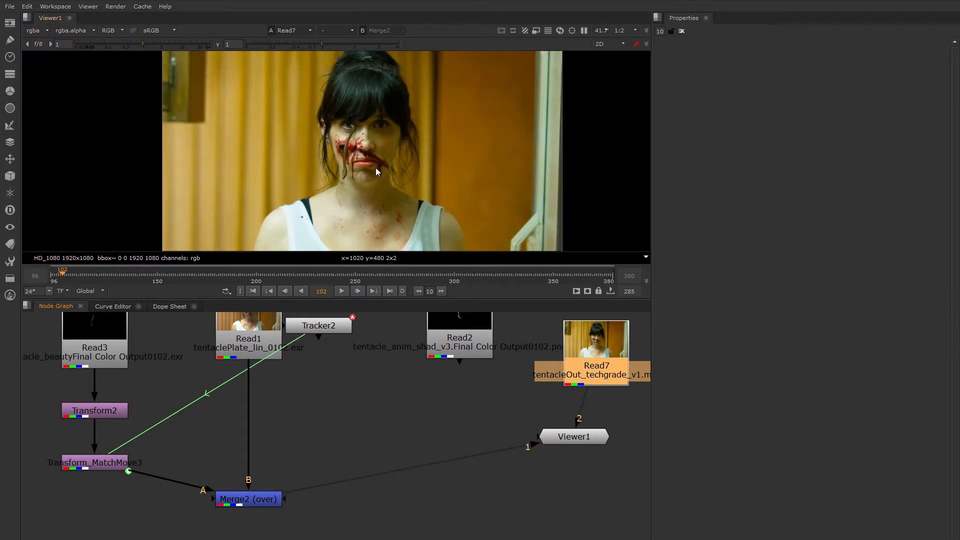
Show the Merge2 composite in the viewer again and examine the tentacle over the face at frame 102
left_click(247, 351)
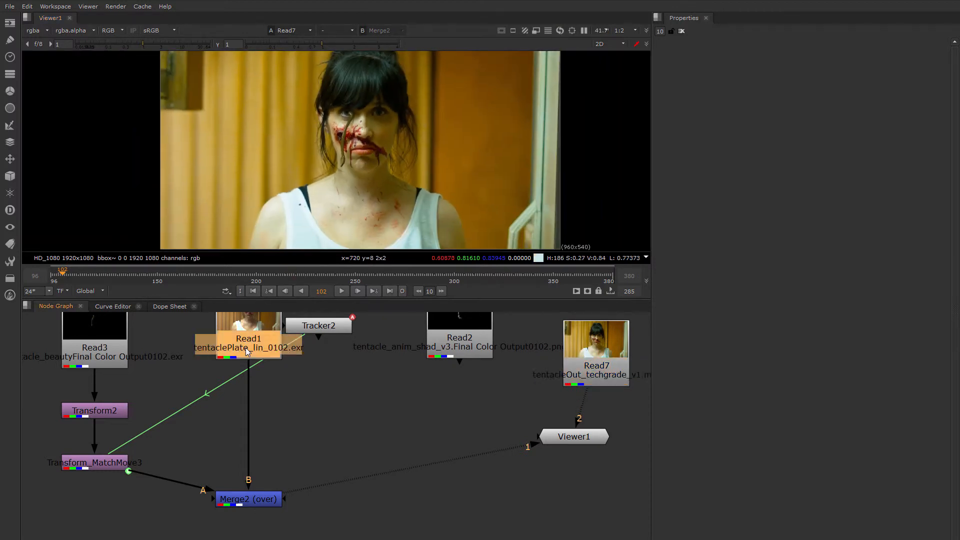
left_click(249, 498)
key("1")
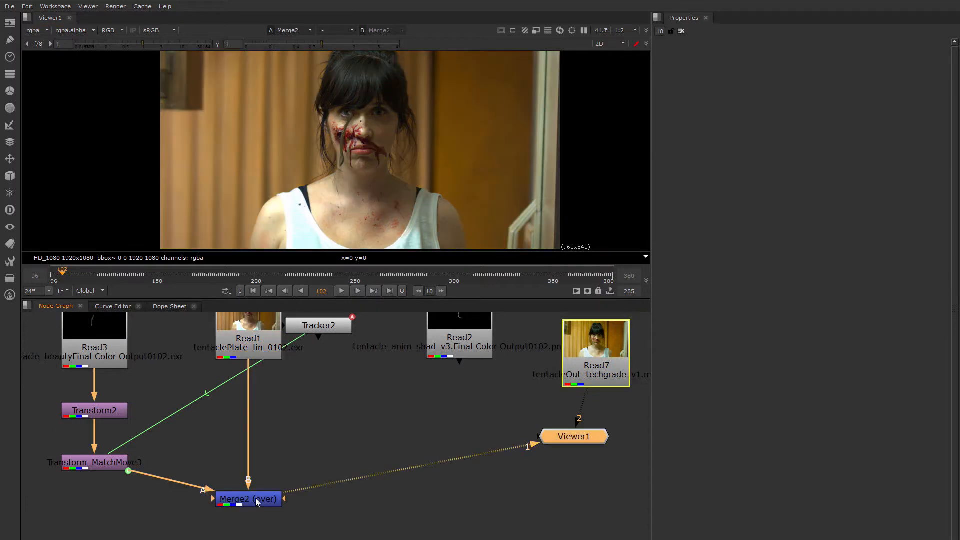
scroll(383, 159, "up", 3)
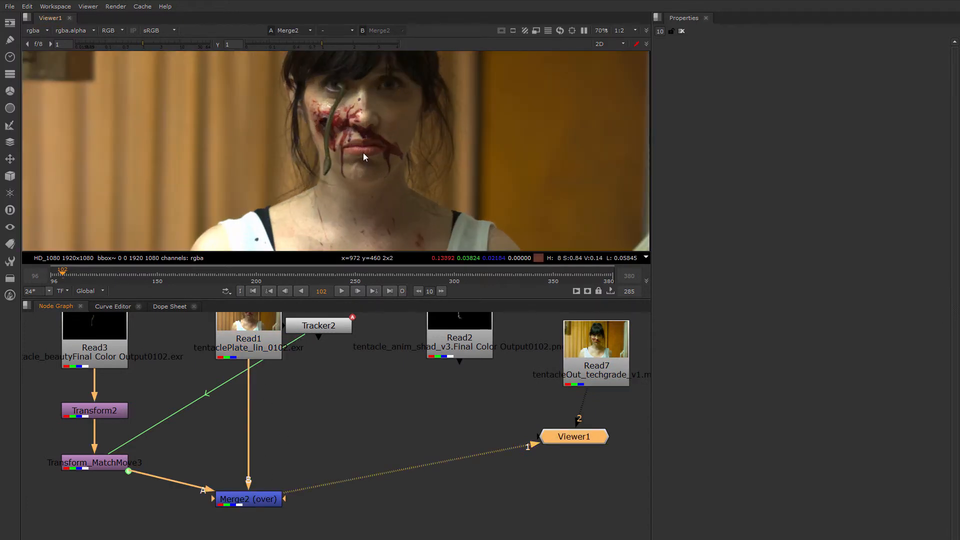
scroll(345, 146, "up", 2)
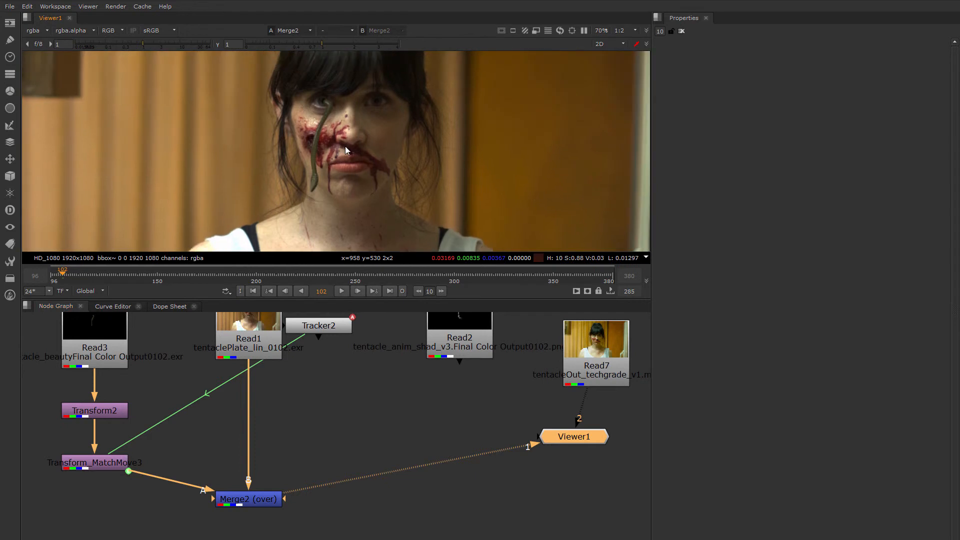
scroll(323, 113, "up", 2)
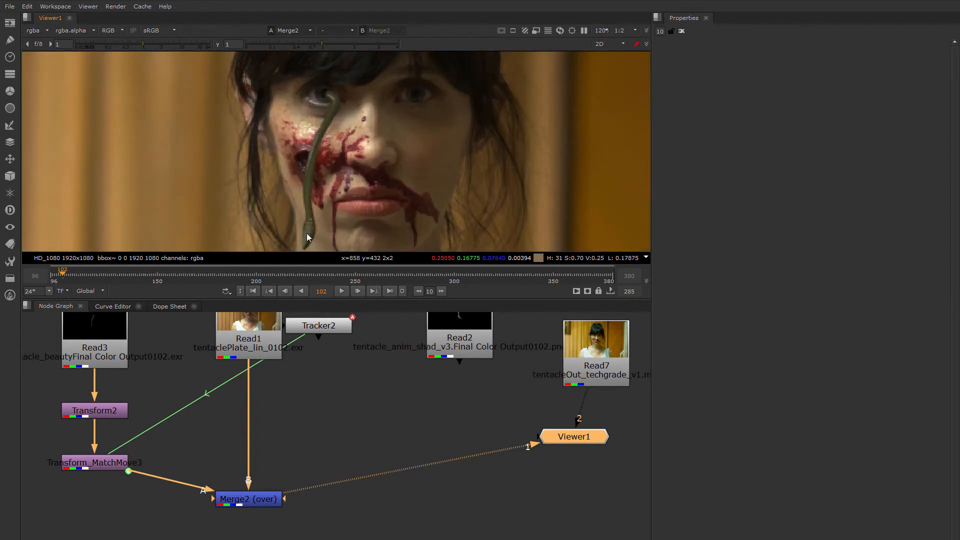
Examine how the tentacle's colour and brightness sit against the face at frame 108
left_click_drag(65, 277, 90, 274)
scroll(335, 148, "down", 5)
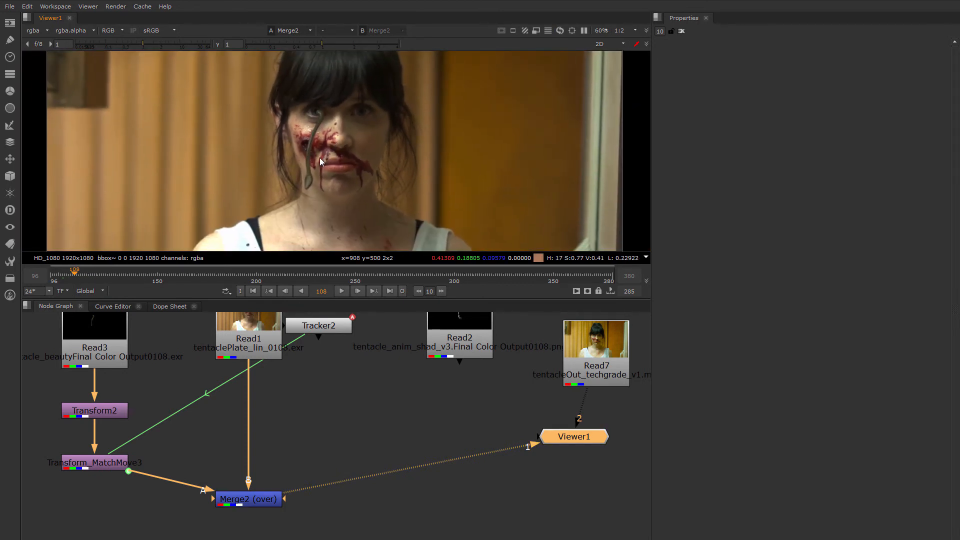
scroll(319, 158, "up", 3)
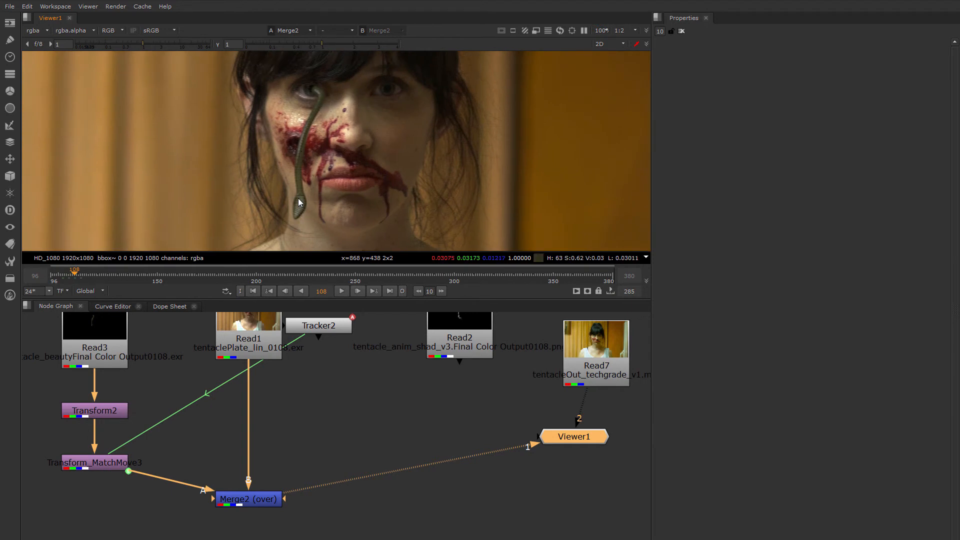
middle_click_drag(195, 374, 296, 393)
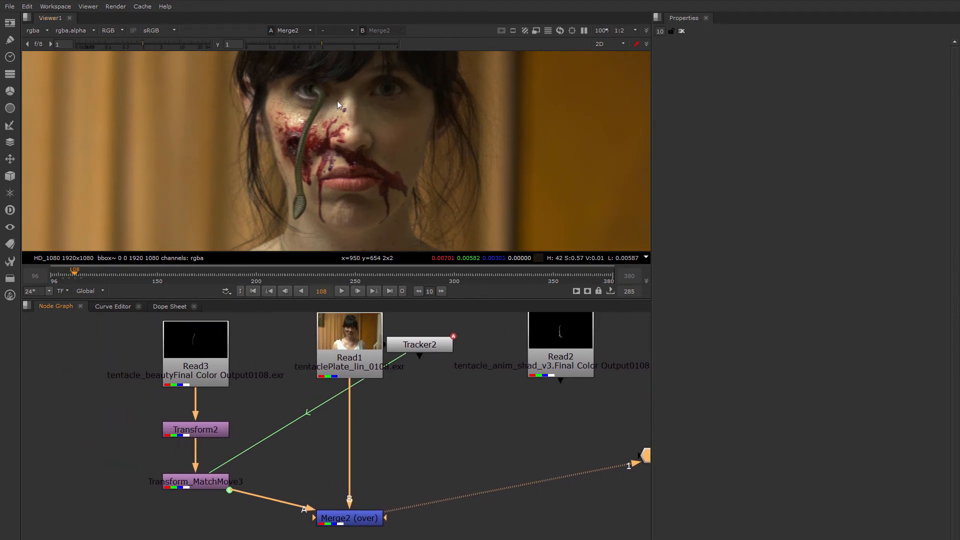
scroll(306, 206, "down", 2)
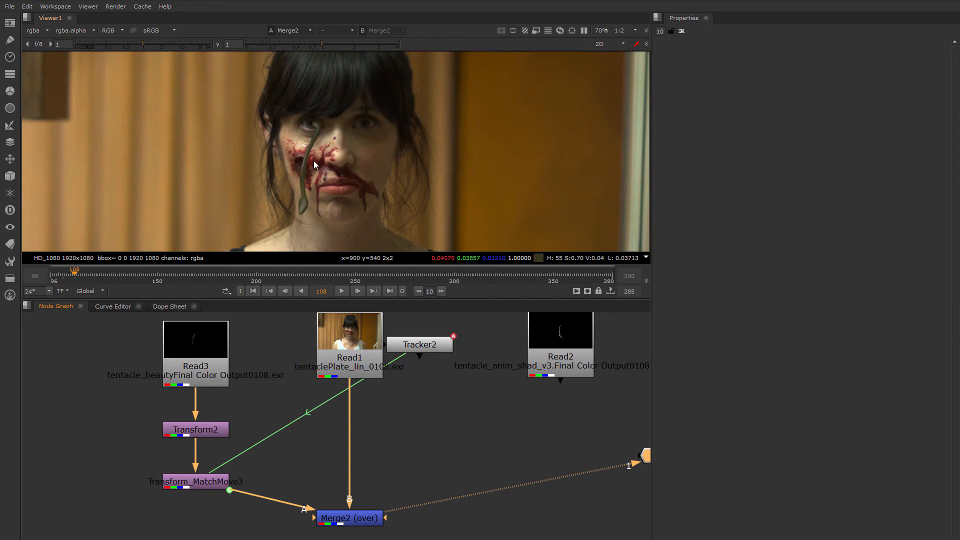
scroll(308, 179, "up", 3)
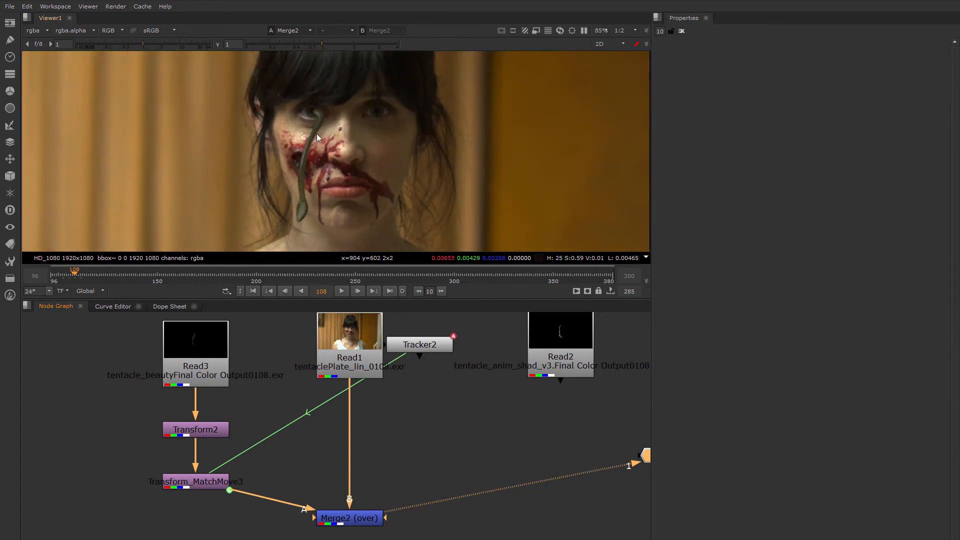
scroll(317, 134, "up", 1)
scroll(296, 205, "down", 2)
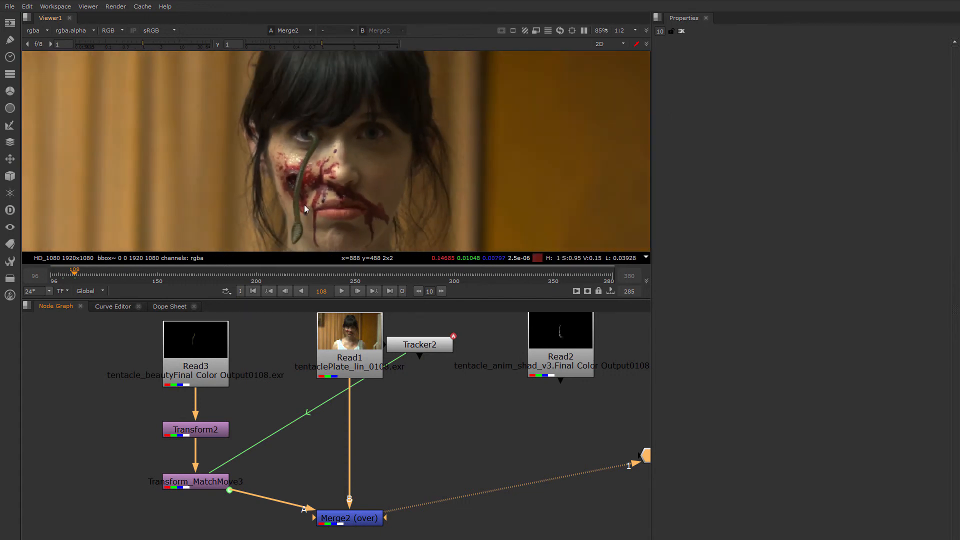
Insert a Grade node between Read3 and Transform2, with (un)premult by set to rgba.alpha
middle_click_drag(229, 385, 279, 391)
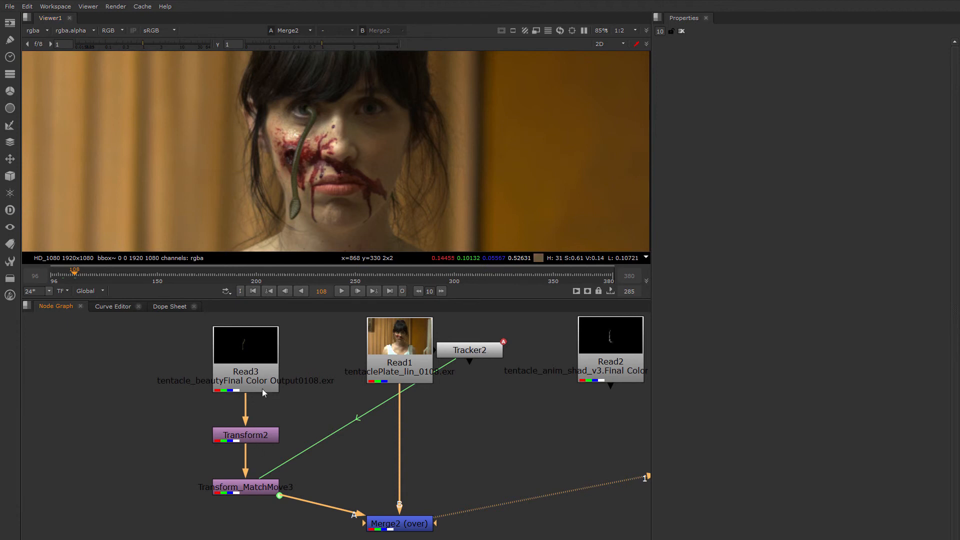
left_click_drag(262, 388, 262, 372)
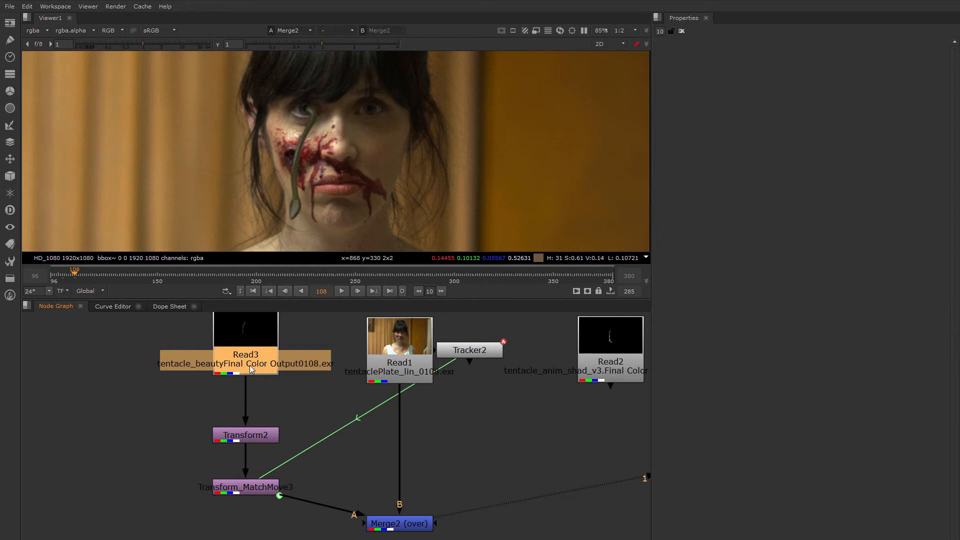
key("g")
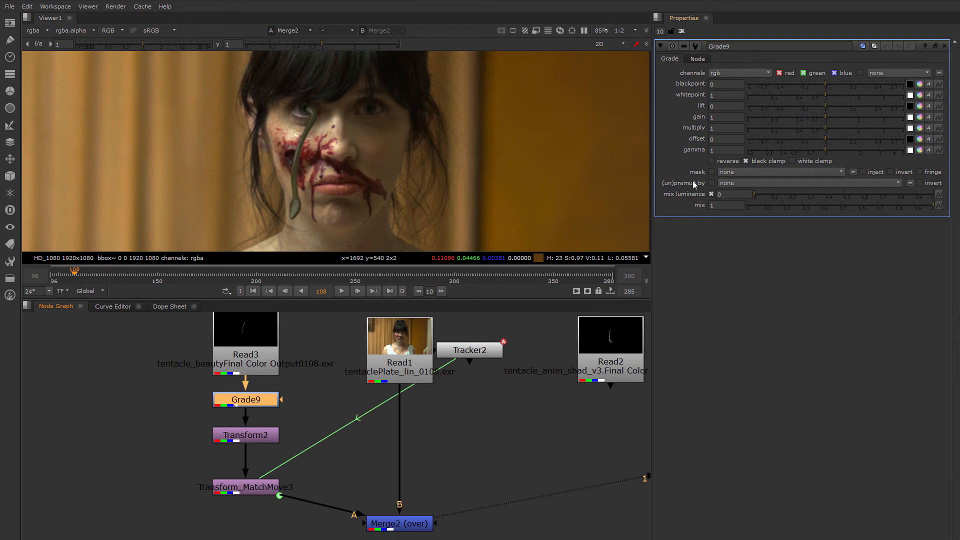
left_click(731, 182)
left_click(741, 225)
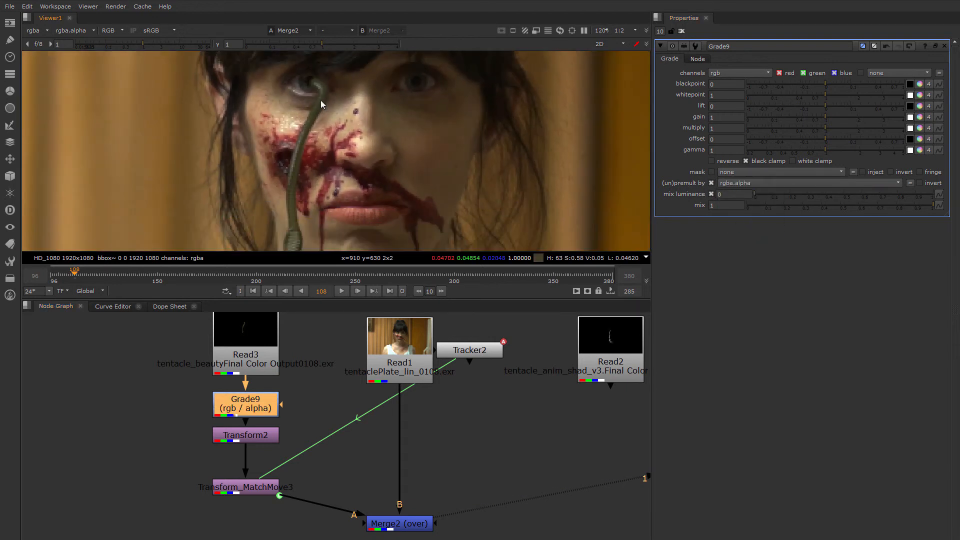
Inspect the composite with the viewer gain raised to 27, and restore the default viewer gain
scroll(324, 140, "down", 3)
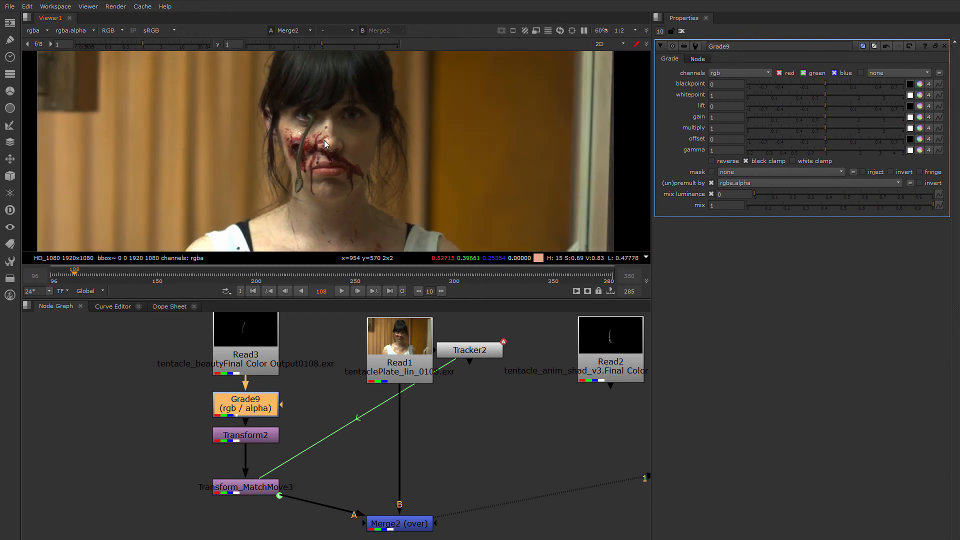
left_click_drag(196, 49, 196, 48)
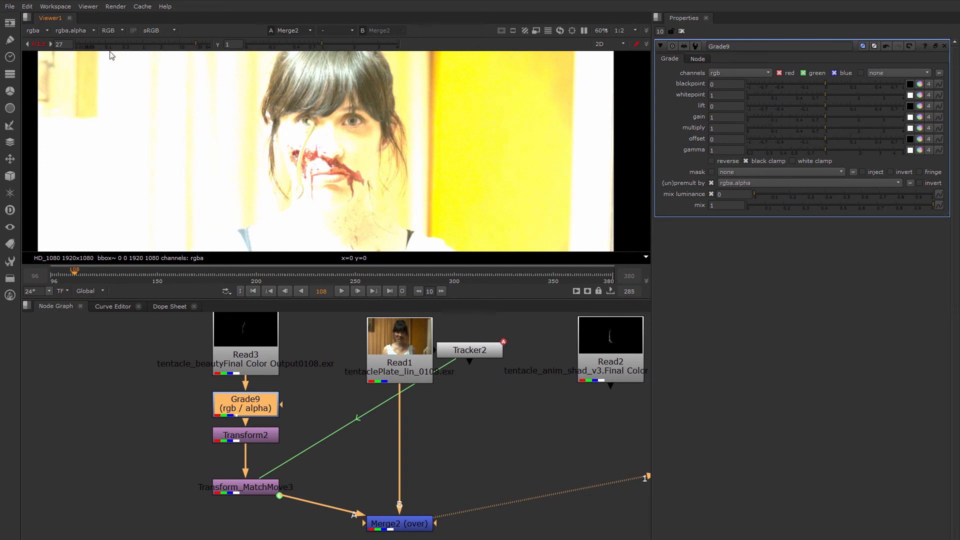
left_click(38, 44)
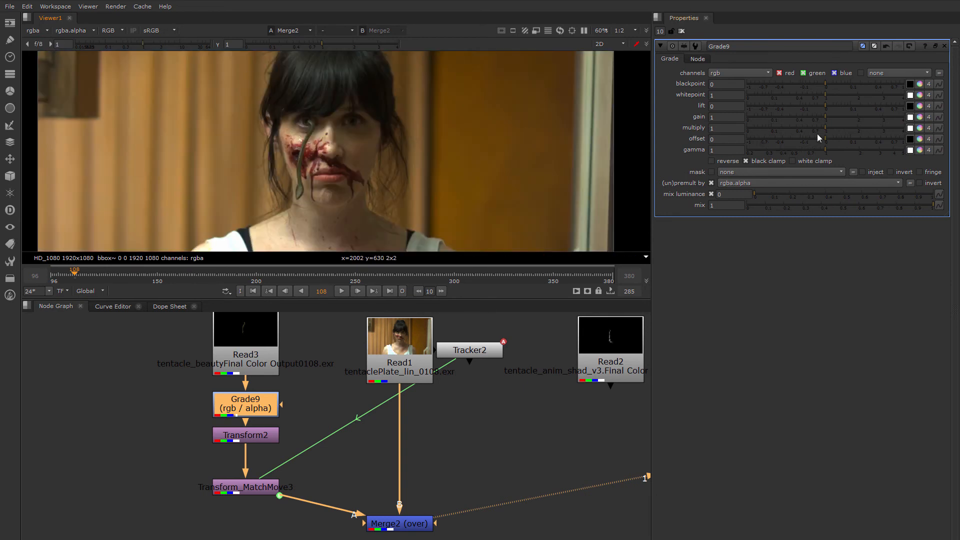
Brighten the tentacle by setting Grade9's gain to 1.36 and its gamma to 0.98, and inspect it over the face
left_click_drag(826, 118, 839, 115)
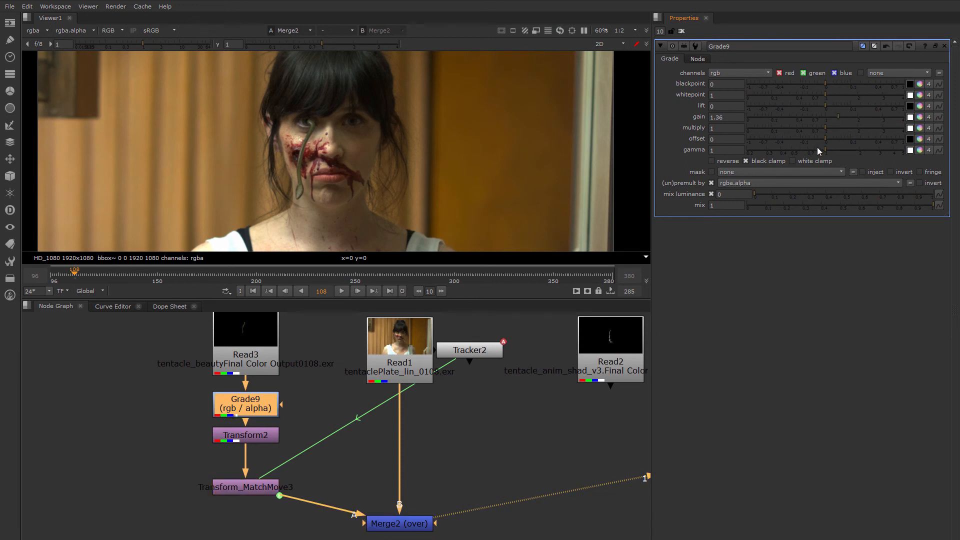
left_click_drag(821, 151, 839, 117)
scroll(320, 154, "up", 3)
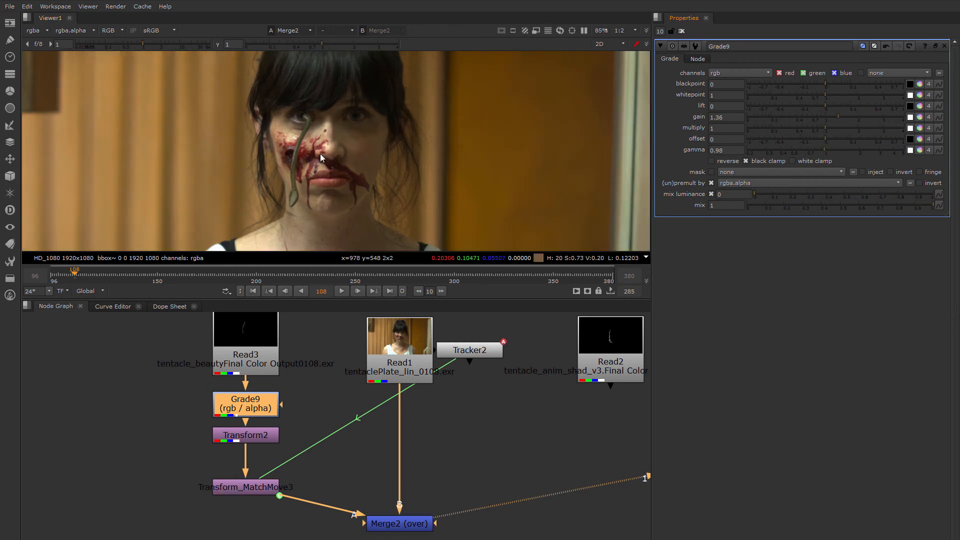
scroll(356, 158, "down", 4)
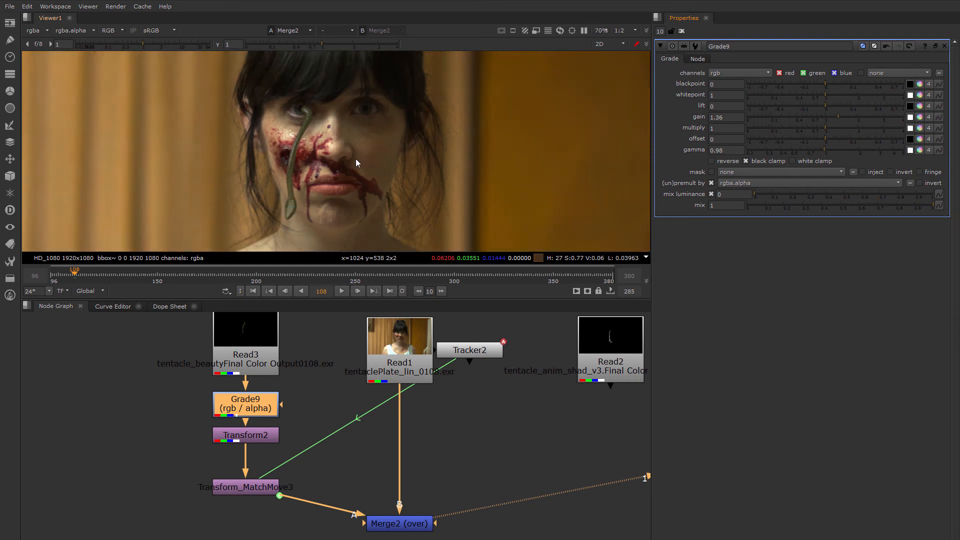
scroll(334, 143, "up", 2)
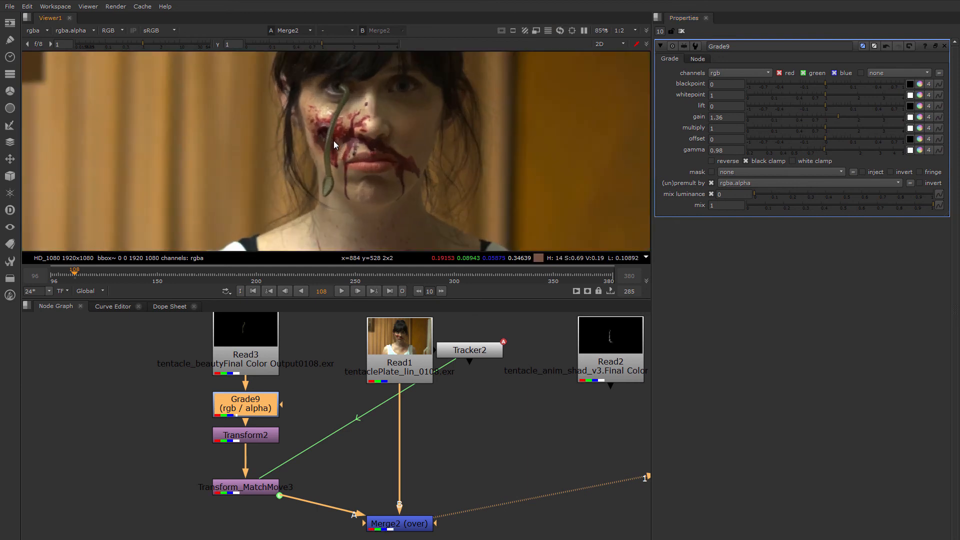
Set Grade9's gamma to 0.95 at frame 180 and inspect the graded tentacle over the face
left_click_drag(224, 276, 217, 276)
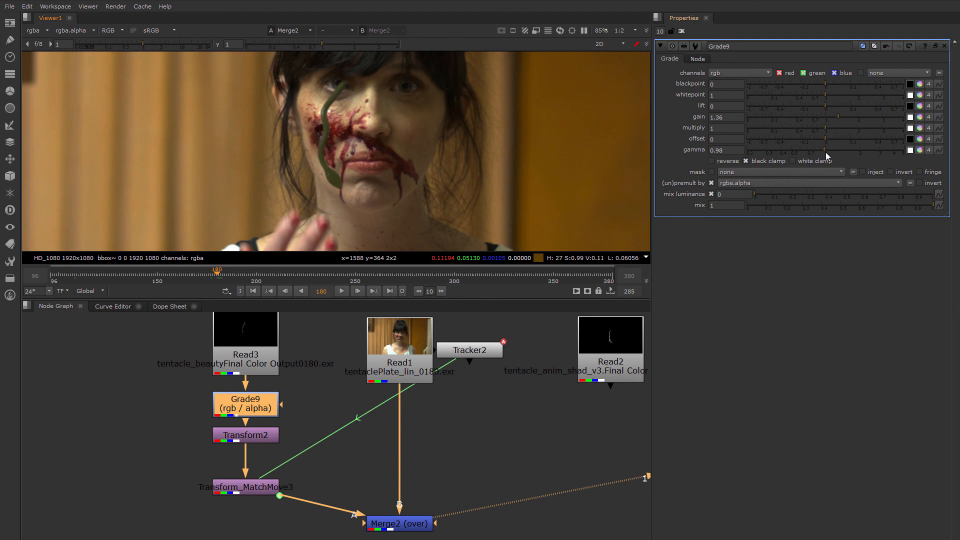
left_click_drag(826, 152, 823, 152)
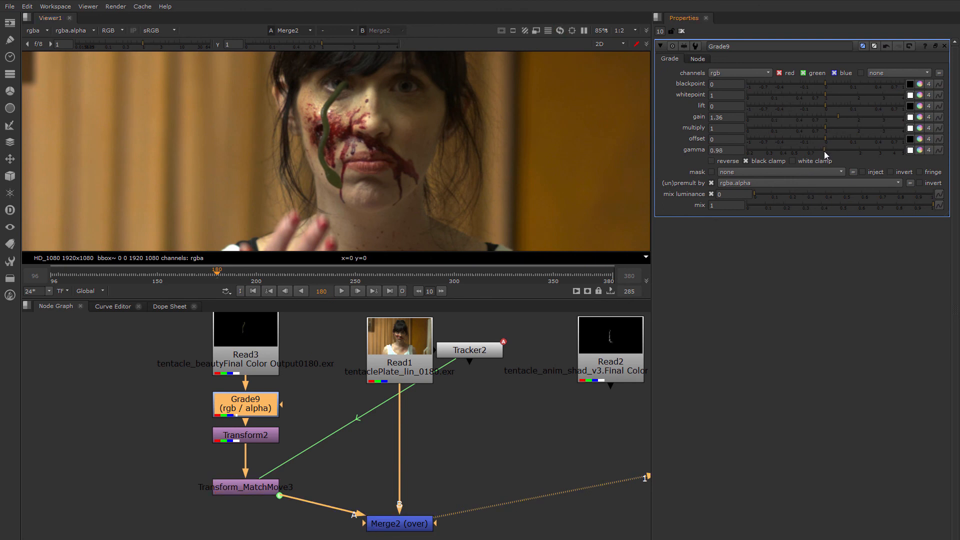
left_click_drag(823, 151, 823, 151)
scroll(408, 126, "down", 2)
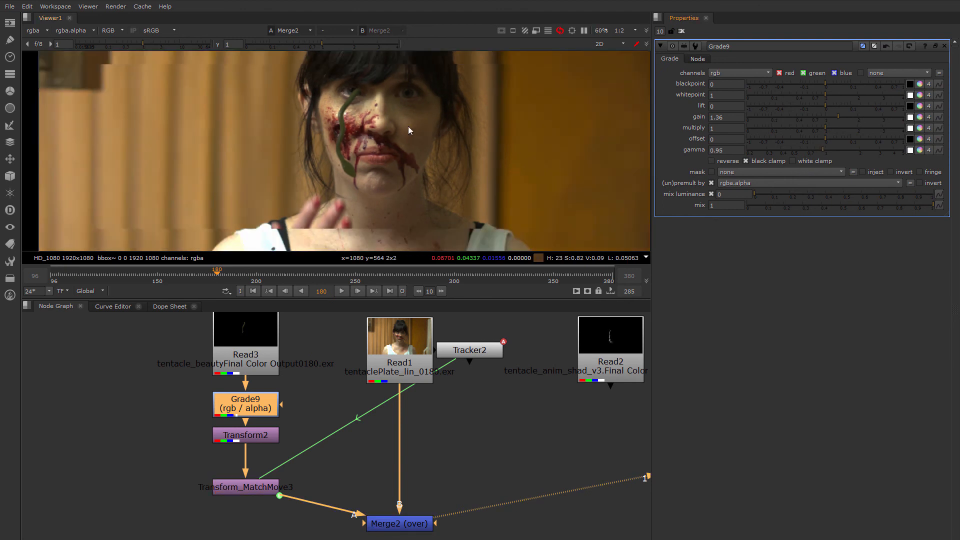
scroll(355, 145, "up", 3)
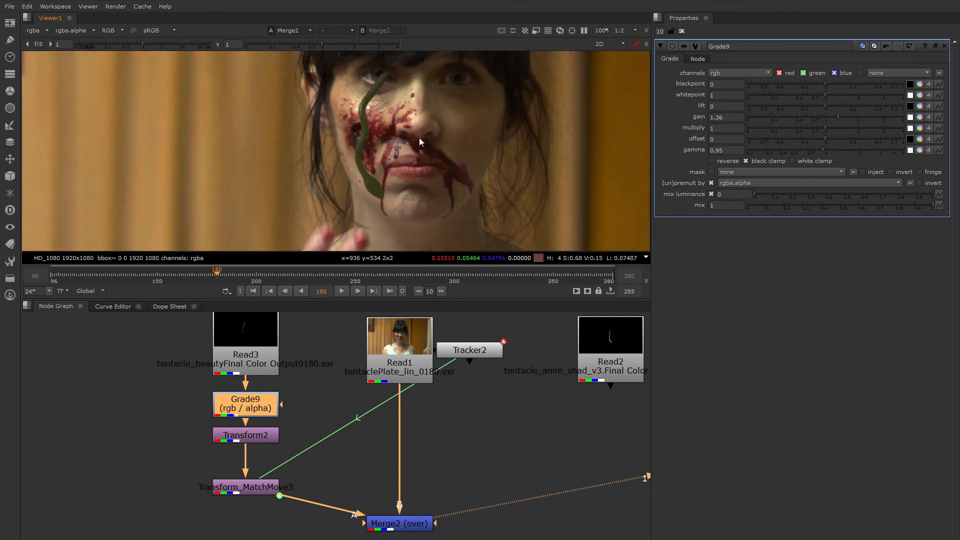
scroll(419, 137, "down", 3)
middle_click_drag(360, 132, 335, 140)
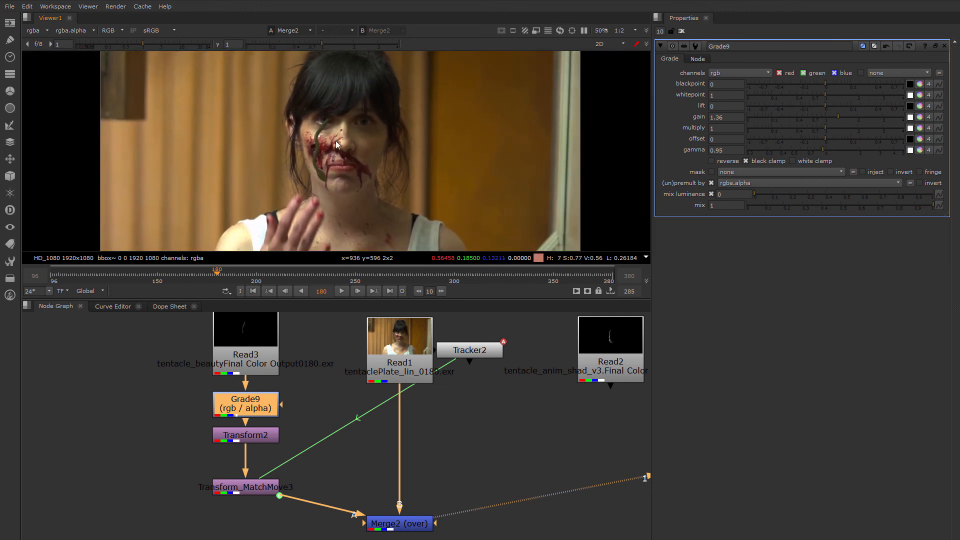
middle_click_drag(471, 350, 394, 349)
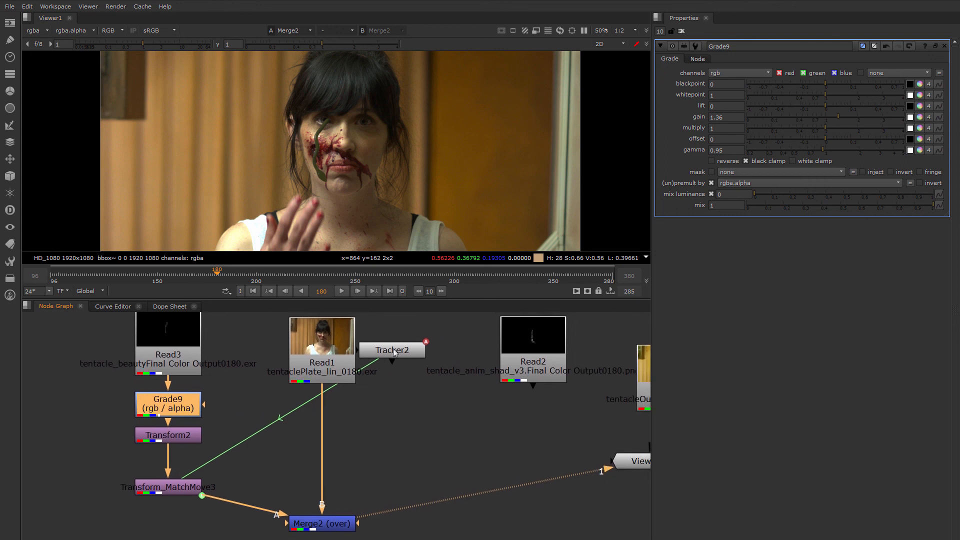